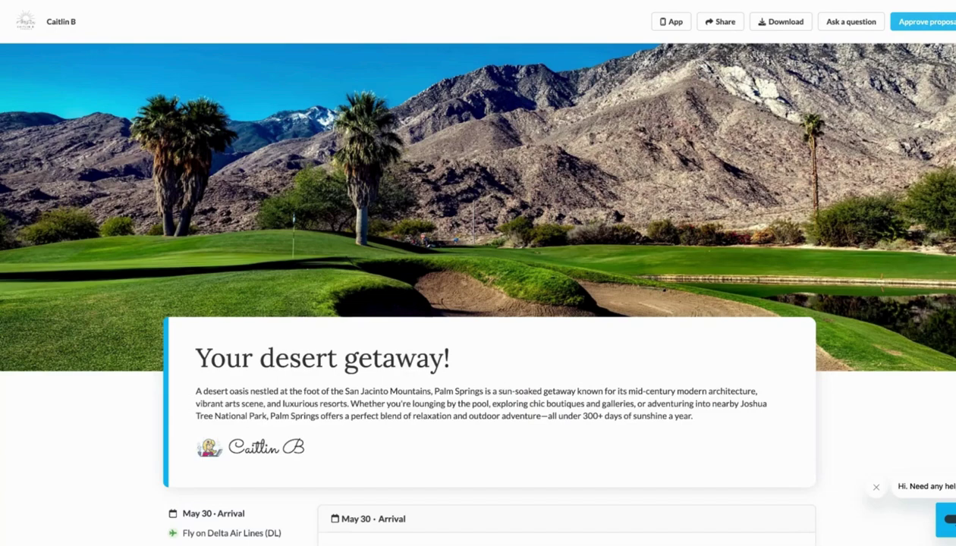
- Scroll through the client-facing desert getaway proposal preview
scroll(478, 289, "down", 2)
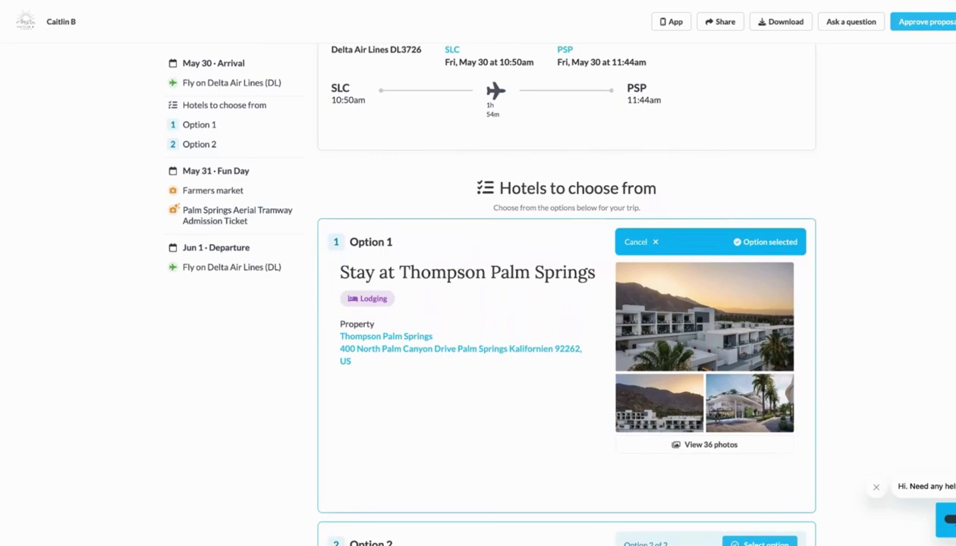
scroll(566, 304, "down", 1)
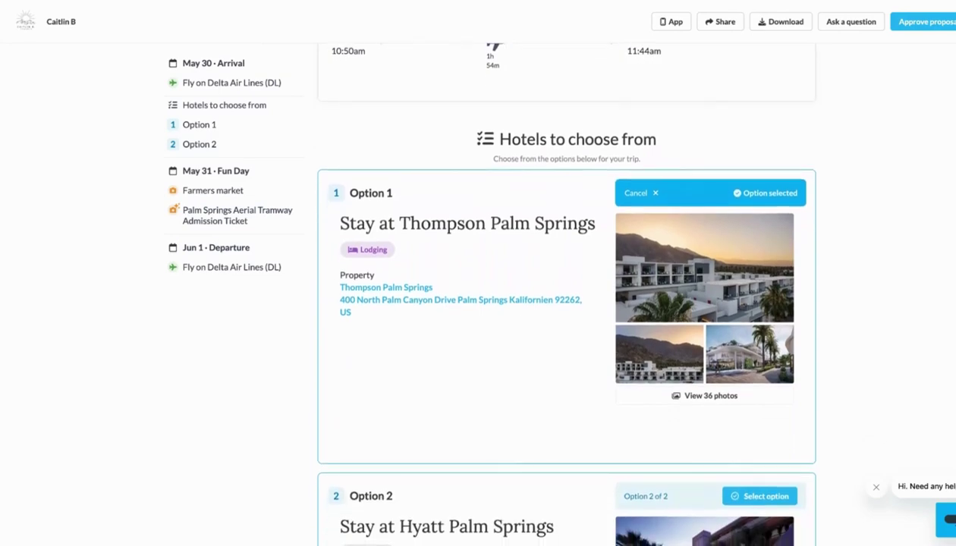
scroll(567, 303, "down", 1)
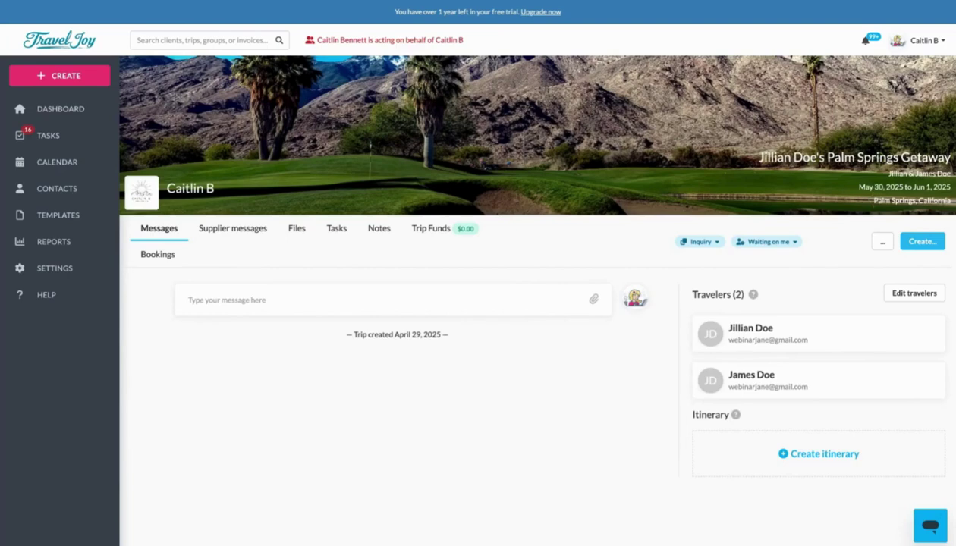
- Start a blank Smart proposal from the trip page's Create menu
left_click(915, 251)
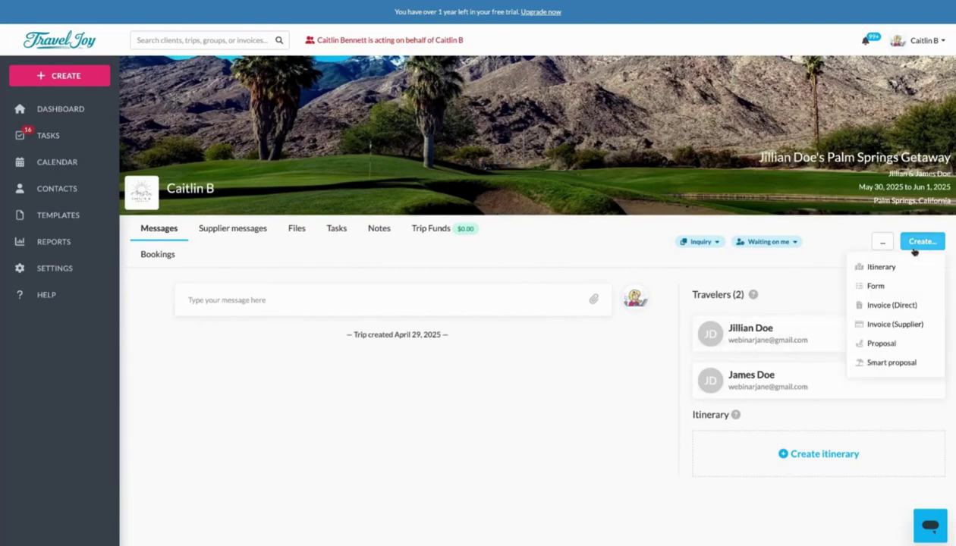
left_click(892, 363)
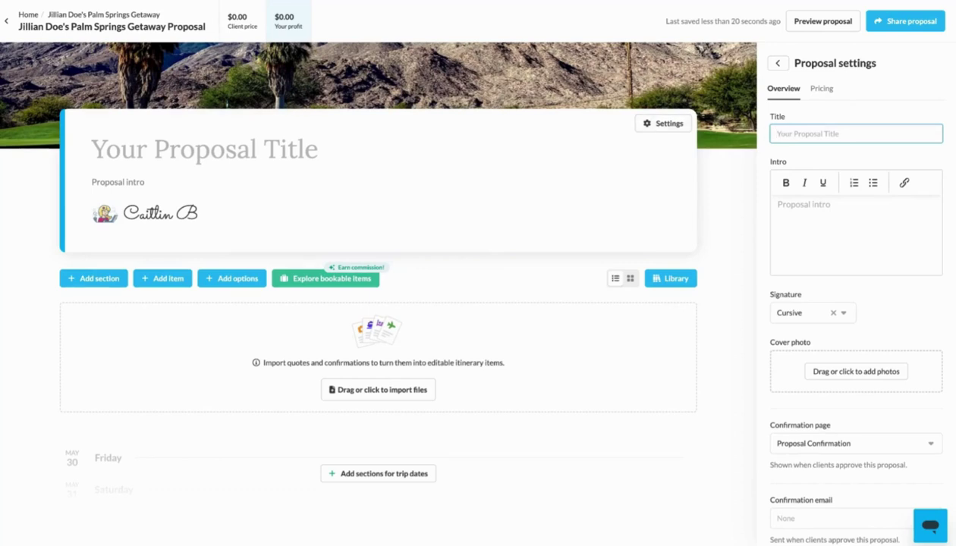
- Title the proposal 'Your desert getaway!', paste the Palm Springs intro, and choose a Serif signature
type("Your desert")
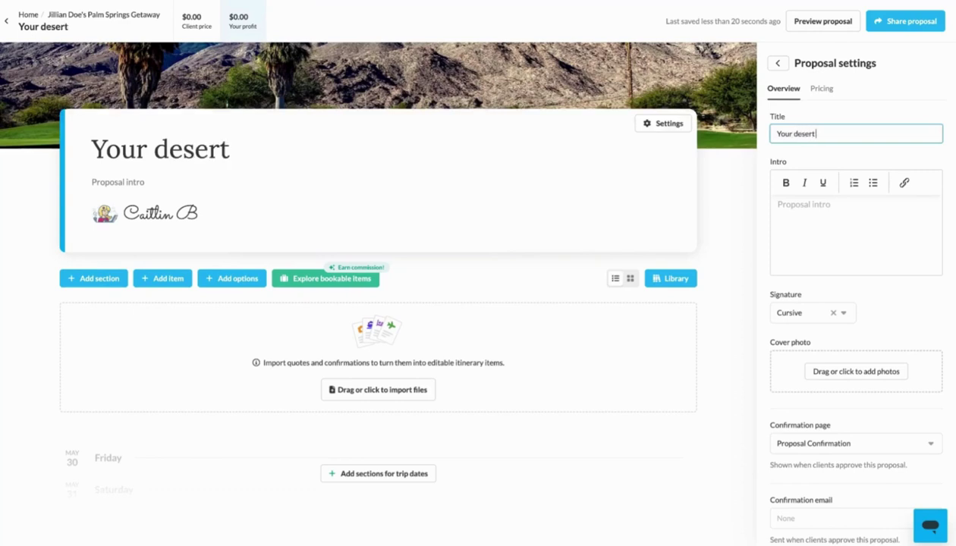
type(" getaway!")
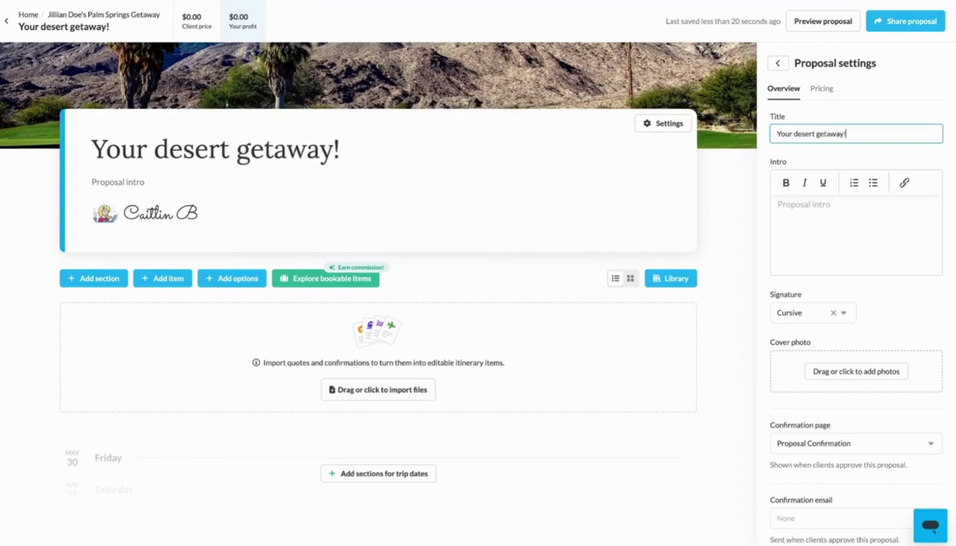
left_click(790, 206)
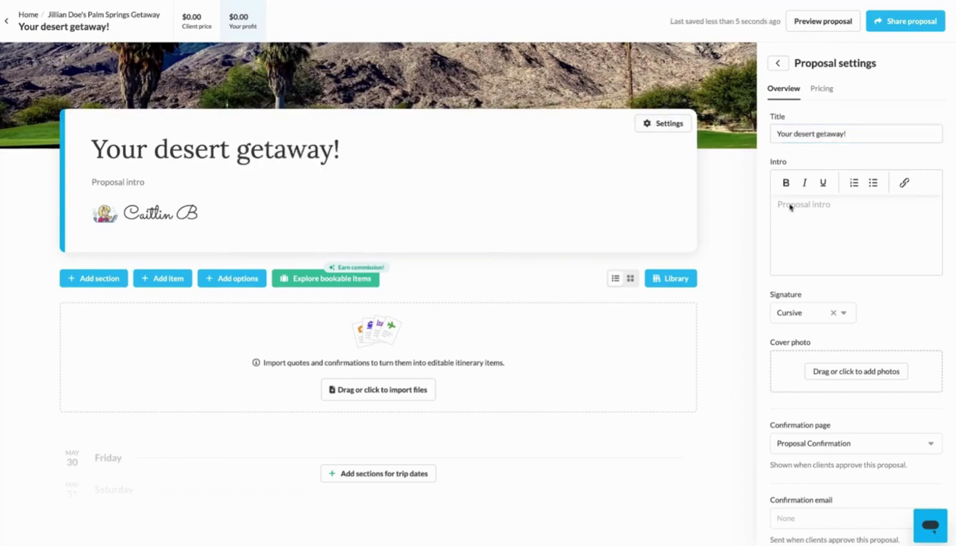
type("A desert oasis nestled at the foot of the San Jacinto Mountains, Palm Springs is a sun-soaked getaway known for its mid-century modern architecture, vibrant arts scene, and luxurious resorts. Whether you're lounging by the pool, exploring chic boutiques and galleries, or adventuring into nearby Joshua Tree National Park, Palm Springs offers a perfect blend of relaxation and outdoor adventure—all under 300+ days of sunshine a year.")
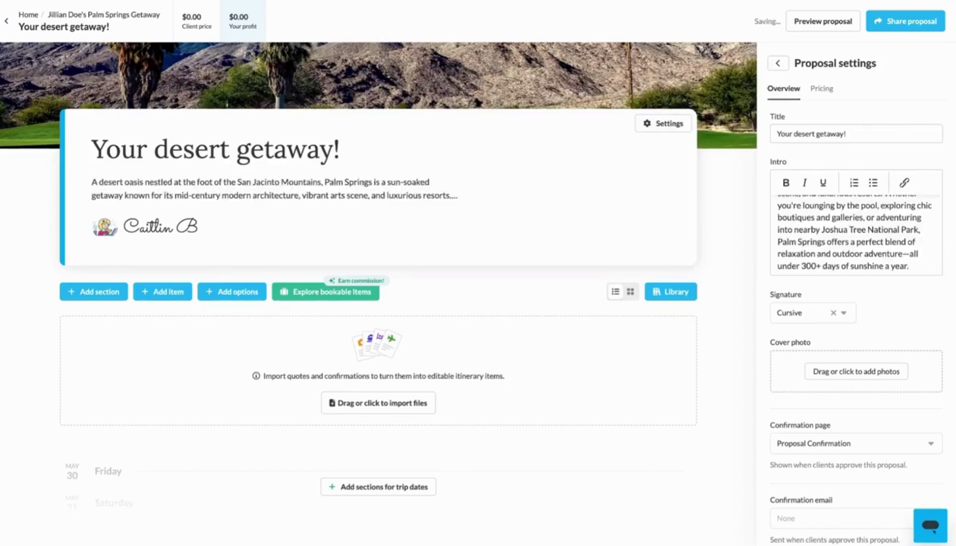
scroll(860, 283, "down", 1)
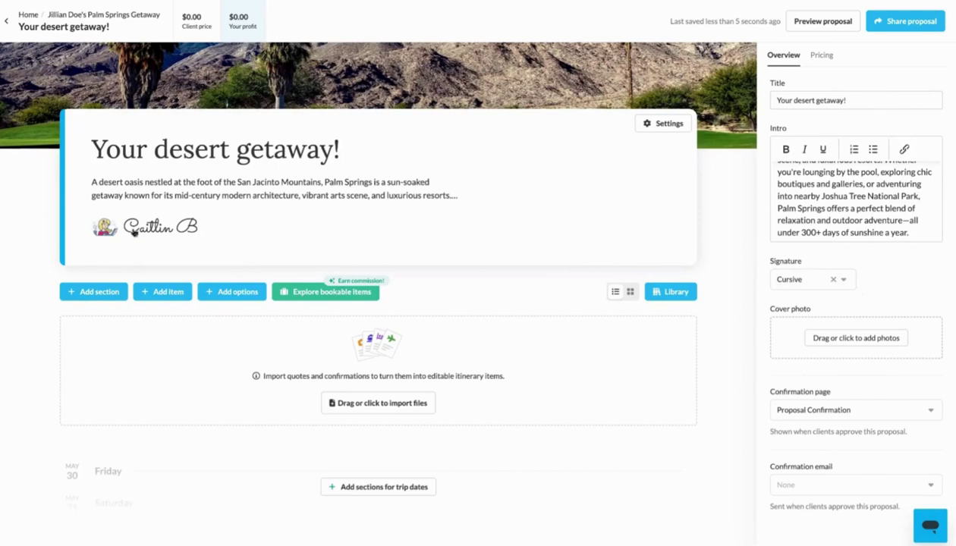
left_click(844, 280)
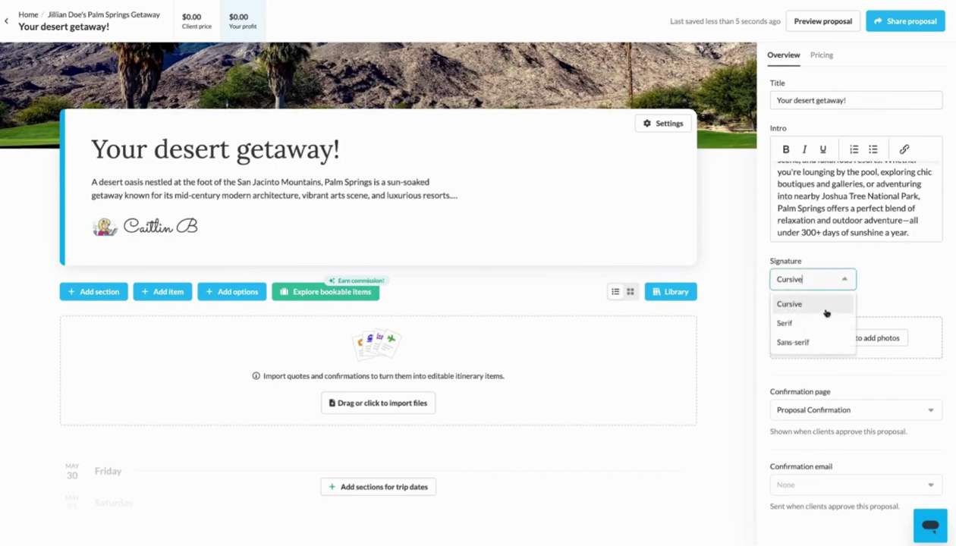
left_click(824, 322)
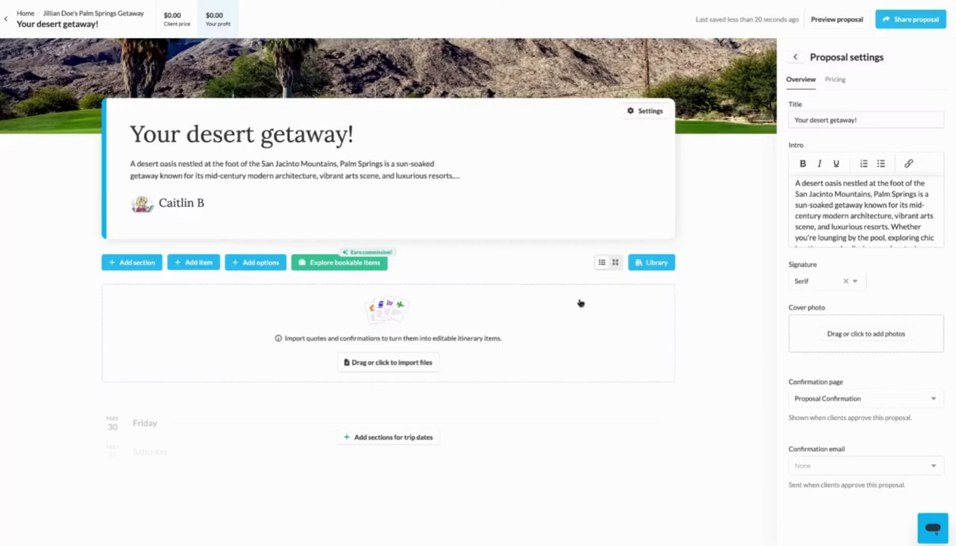
- In Pricing settings, set Pay on approval to Accept direct payment
left_click(835, 81)
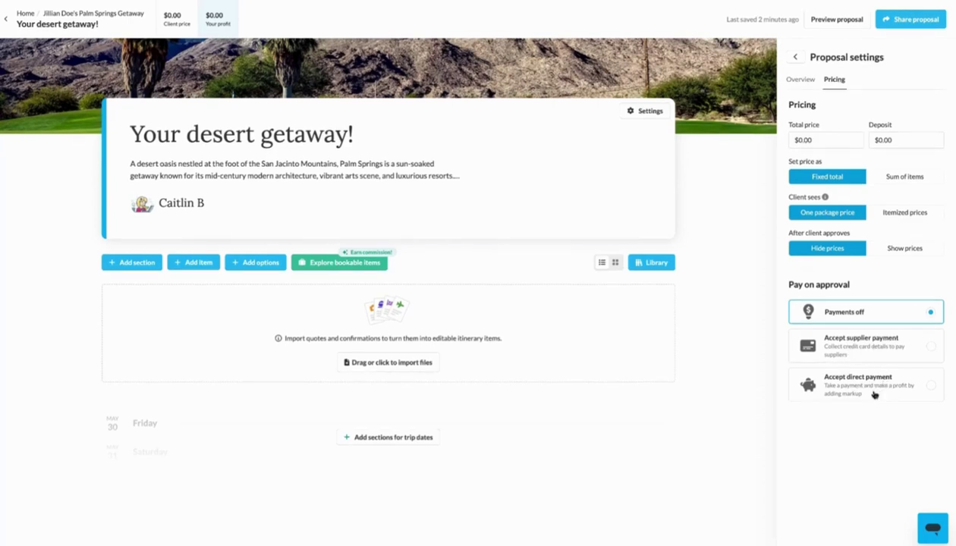
left_click(878, 352)
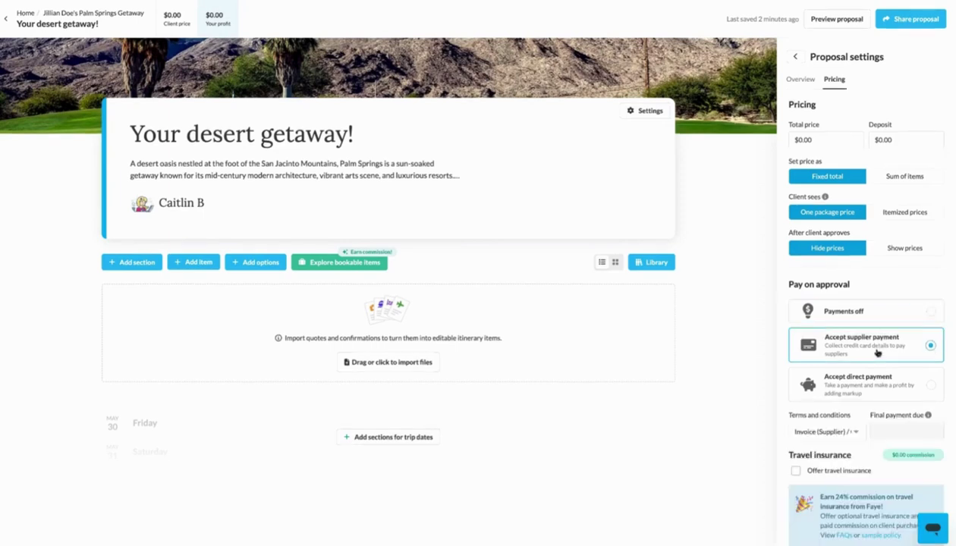
scroll(878, 352, "down", 1)
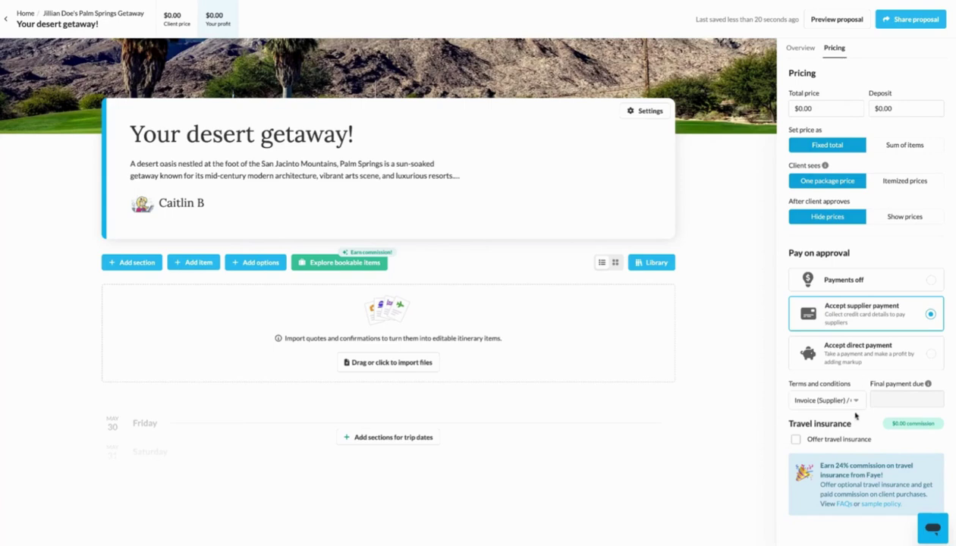
left_click(868, 362)
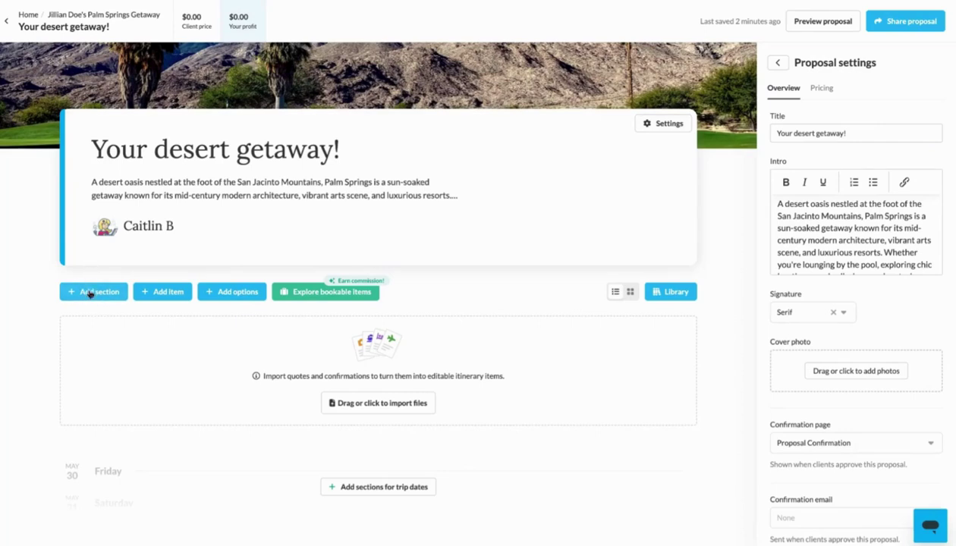
- Add three empty sections to the proposal itinerary
left_click(89, 294)
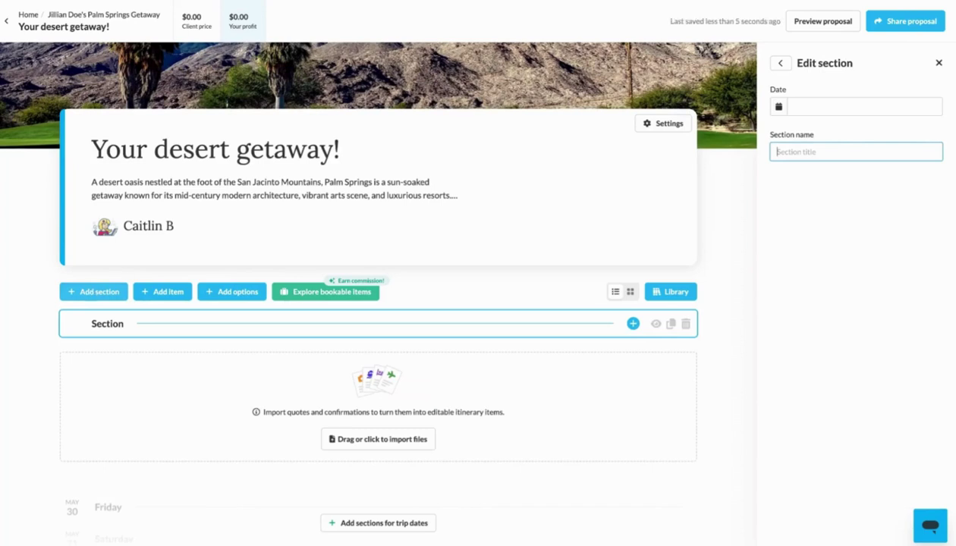
key("Return")
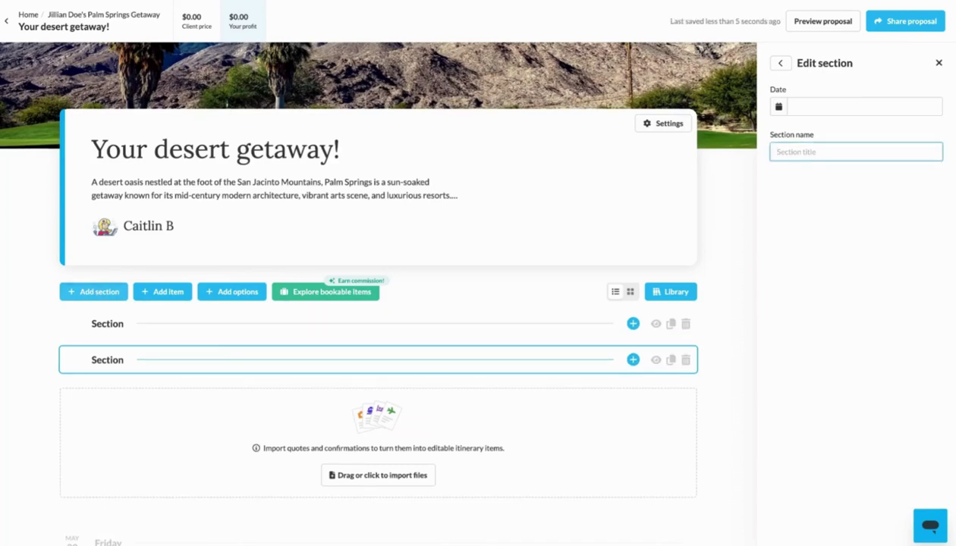
key("Return")
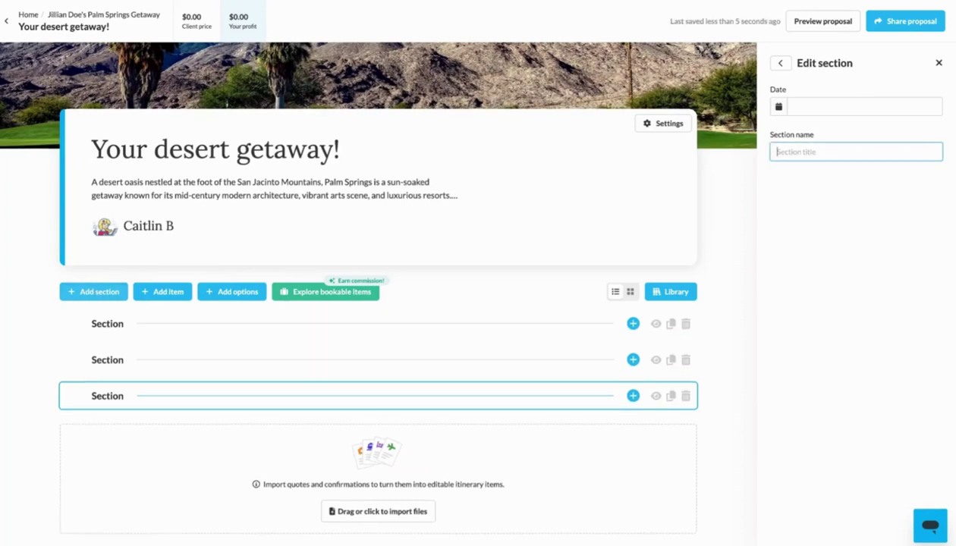
- Date the first section May 30, 2025 and name it 'Arrival'
left_click(94, 324)
left_click(816, 106)
left_click(891, 136)
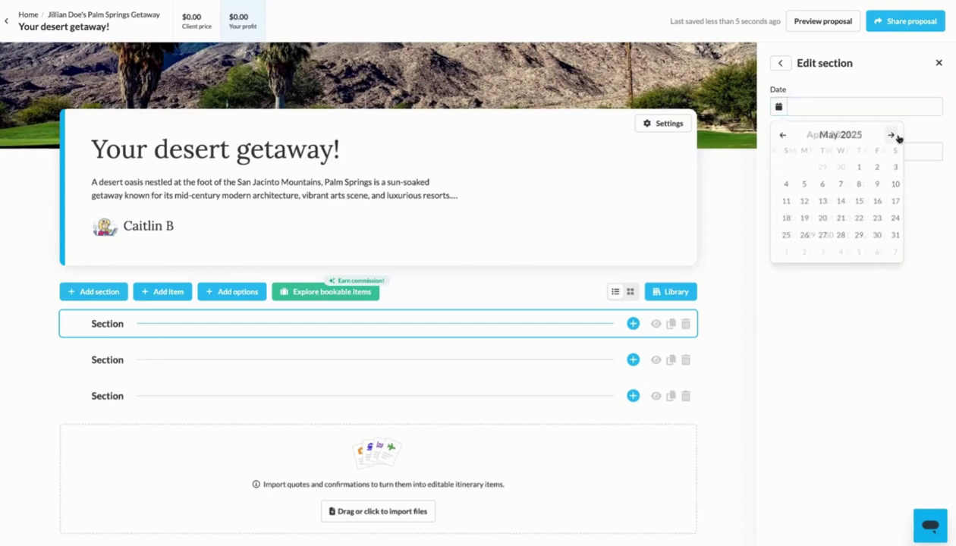
left_click(873, 235)
left_click(833, 158)
type("Arrival")
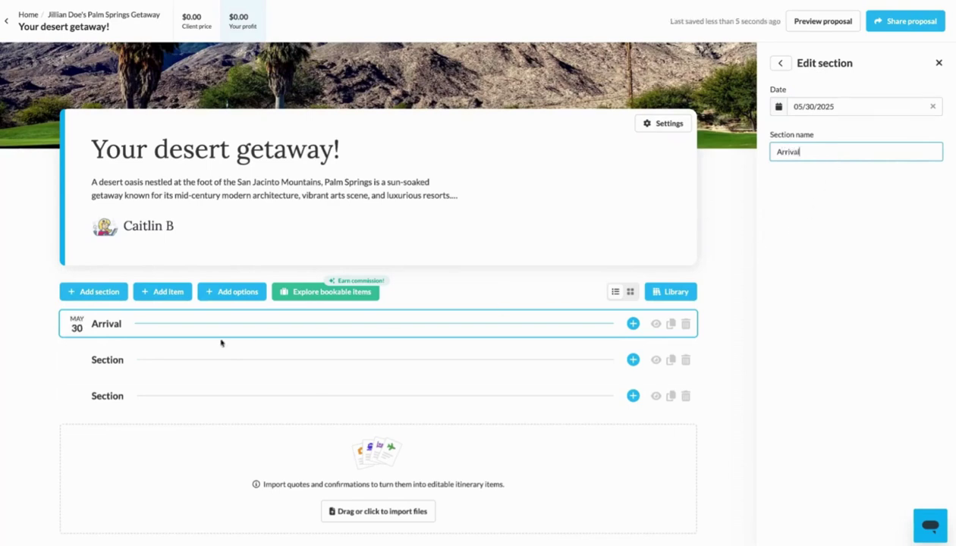
- Date the second section May 31, 2025 and name it 'Fun Day'
left_click(151, 357)
left_click(820, 107)
left_click(893, 135)
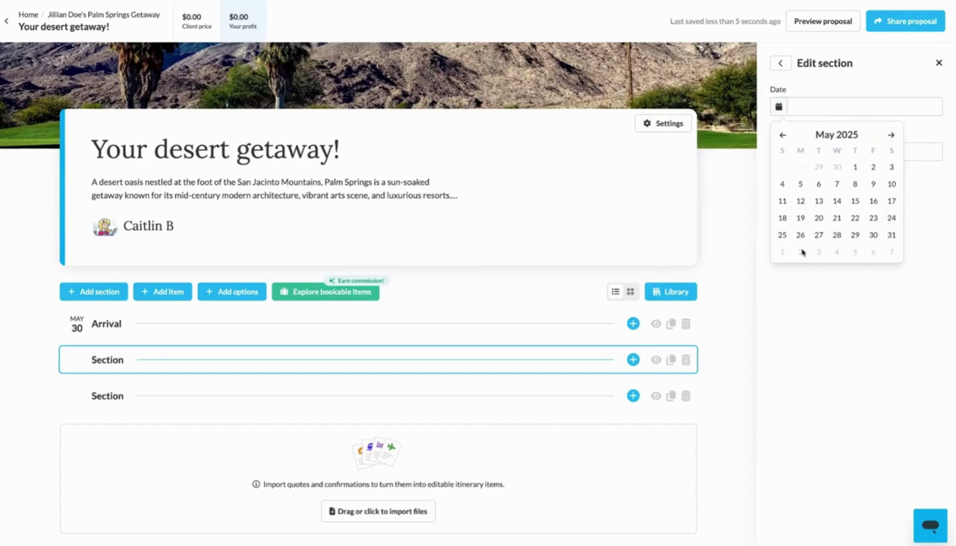
left_click(890, 235)
left_click(837, 156)
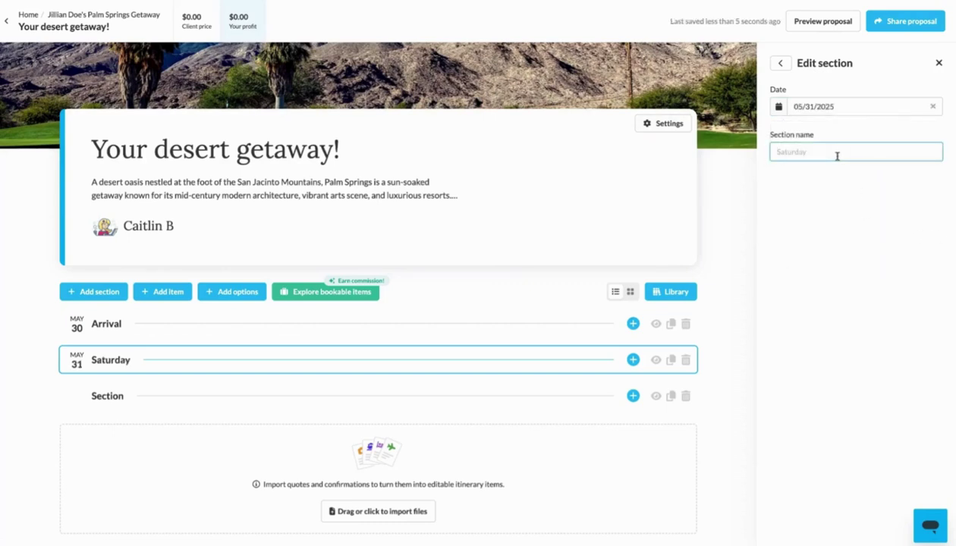
type("Fun Day")
- Date the third section June 1, 2025 and name it 'Departure'
left_click(232, 392)
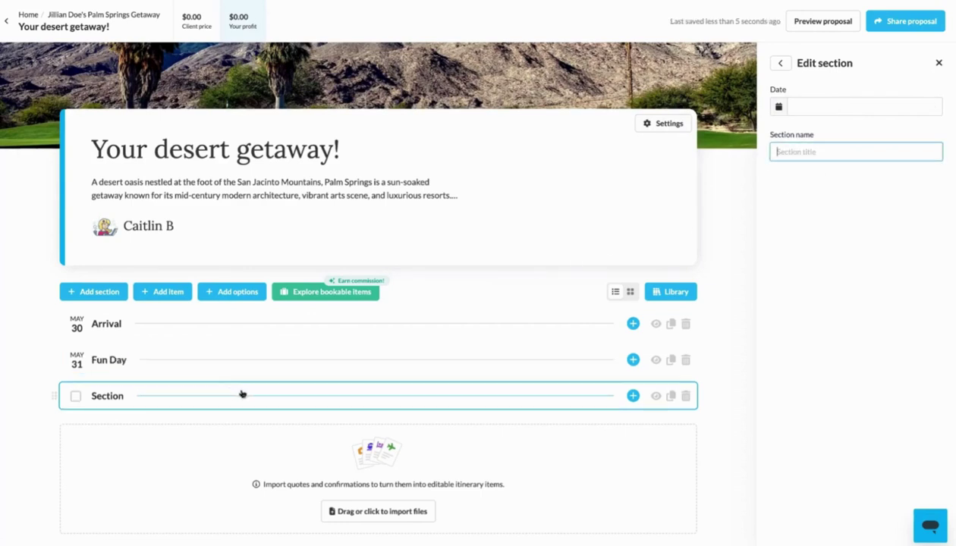
left_click(840, 107)
left_click(892, 135)
left_click(891, 135)
left_click(783, 167)
left_click(794, 152)
type("Departure")
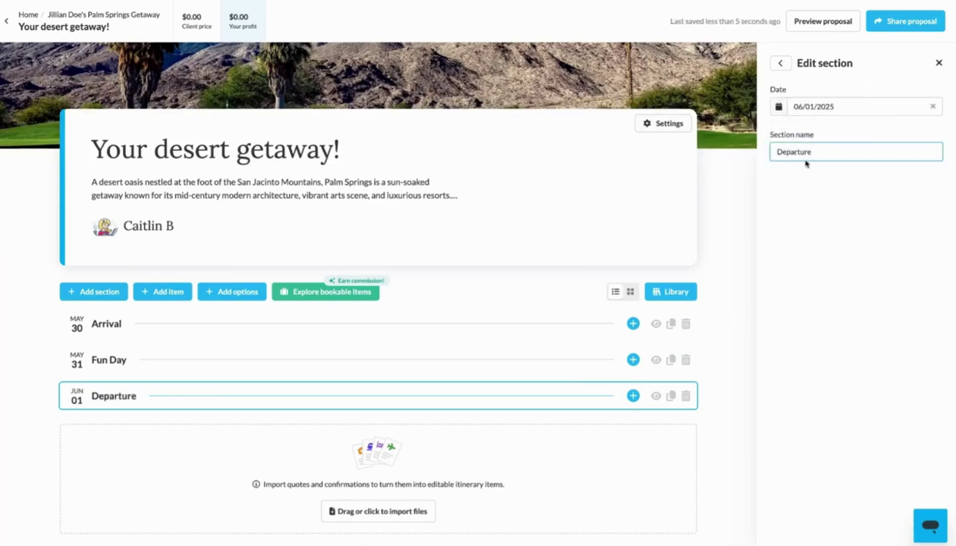
left_click(806, 181)
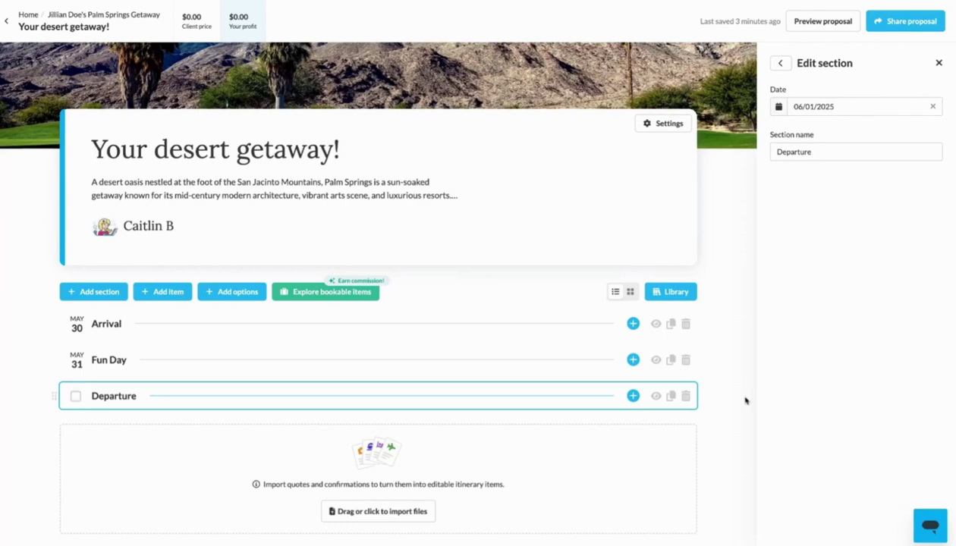
- Import the flight confirmation file, adding two Delta Air Lines flights under Departure
scroll(730, 402, "down", 3)
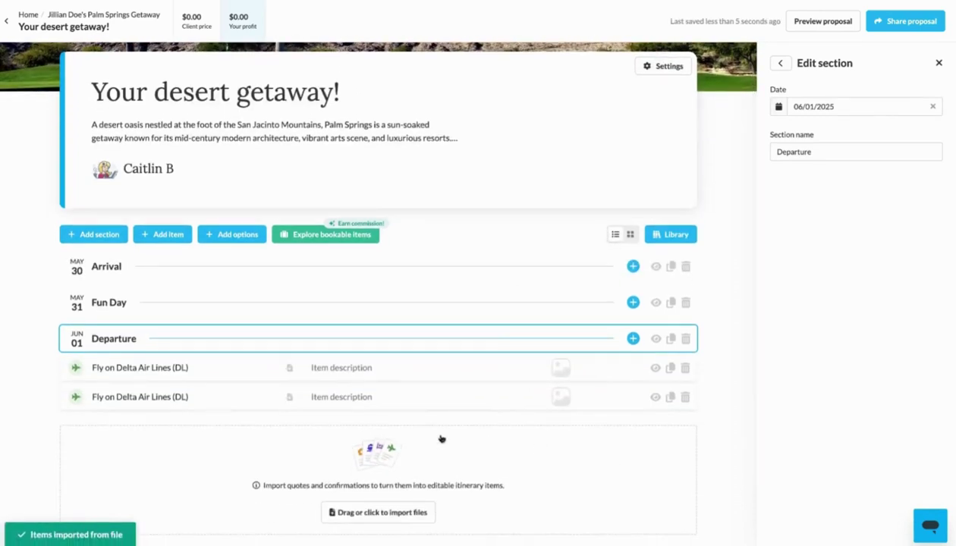
- Move the first Delta Air Lines flight from Departure up to the May 30 Arrival day
left_click(216, 377)
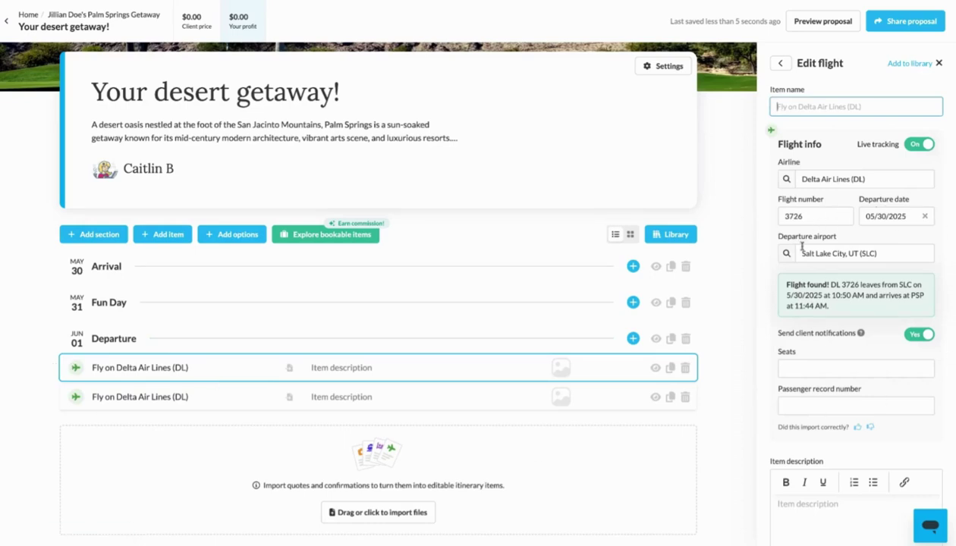
scroll(829, 324, "down", 1)
scroll(829, 324, "down", 2)
scroll(822, 365, "up", 3)
scroll(833, 358, "down", 1)
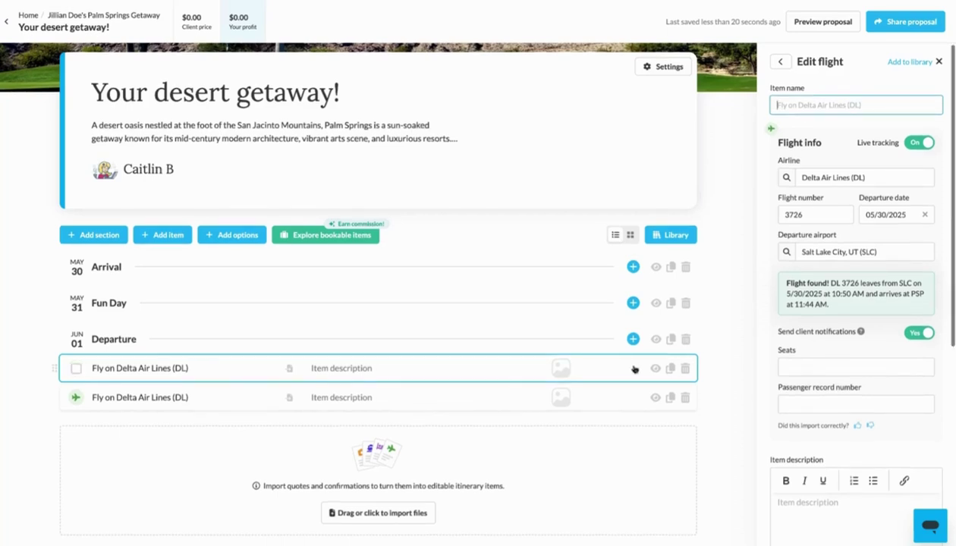
left_click_drag(52, 368, 53, 365)
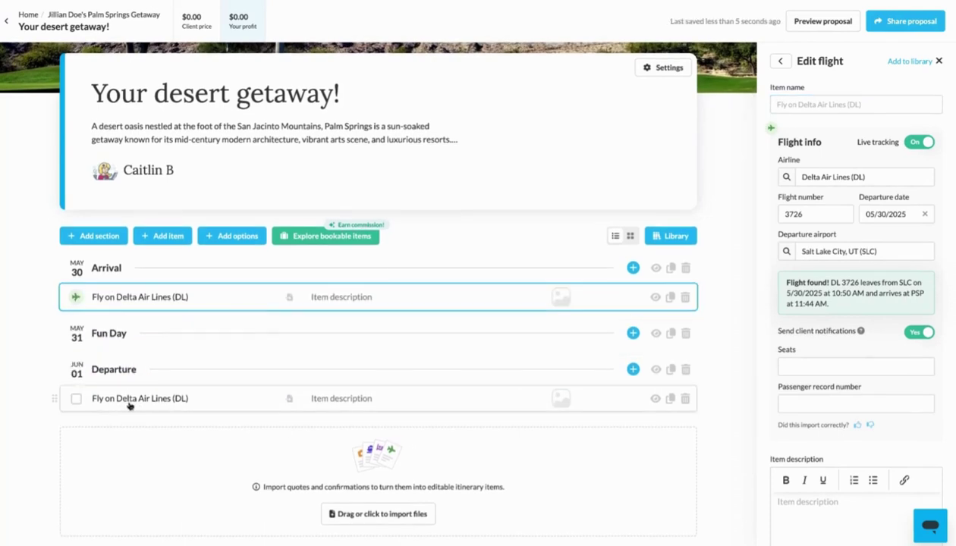
scroll(121, 384, "down", 1)
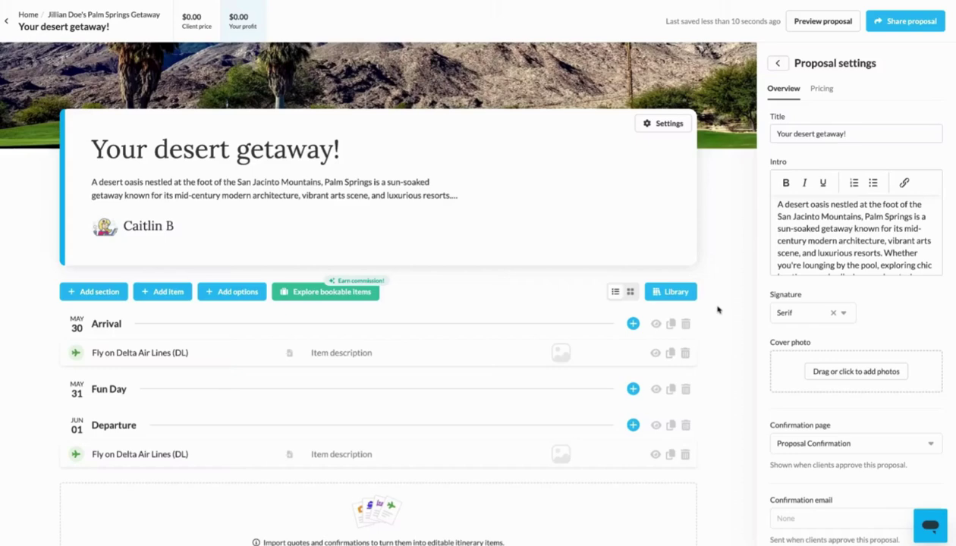
scroll(717, 310, "down", 1)
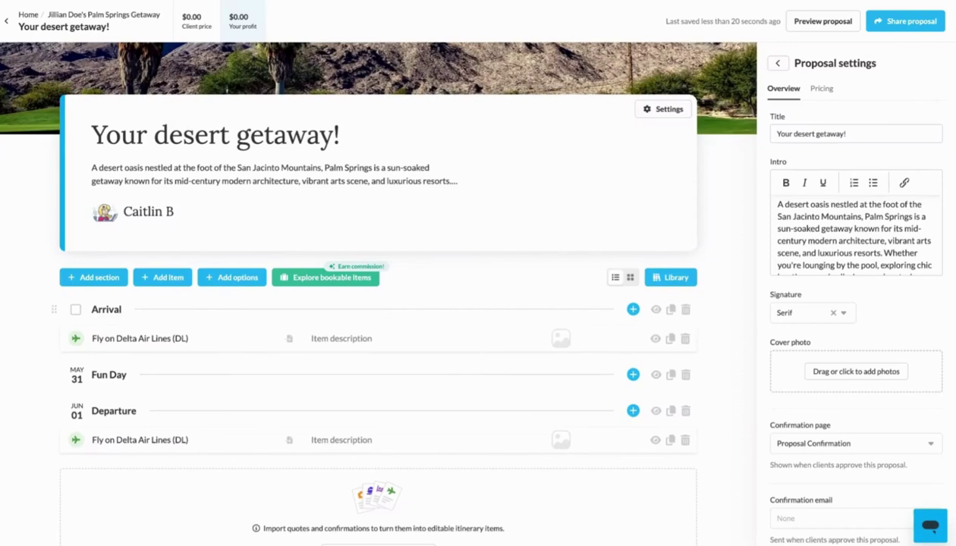
- Add a 'Farmers market' activity to Fun Day at location 'Downtown Palm Springs'
left_click(170, 279)
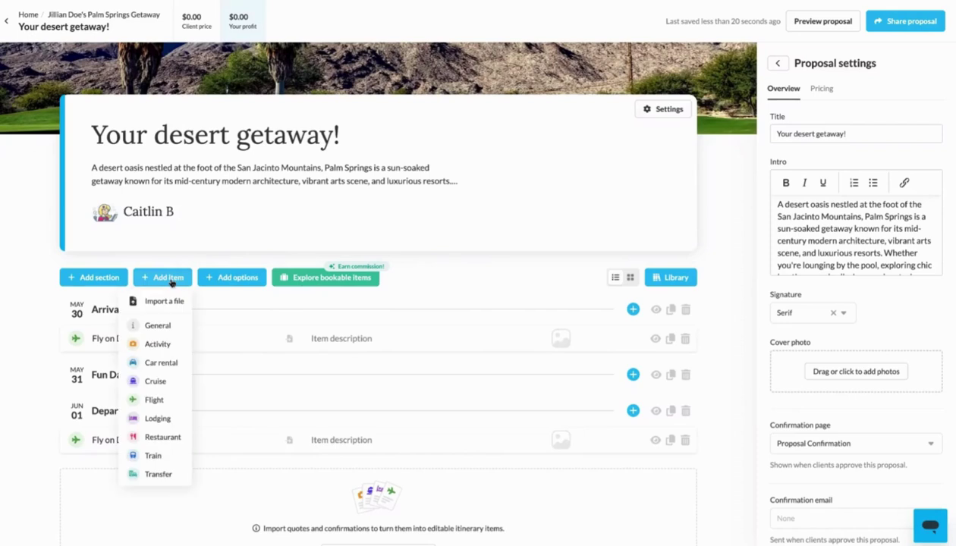
left_click(705, 374)
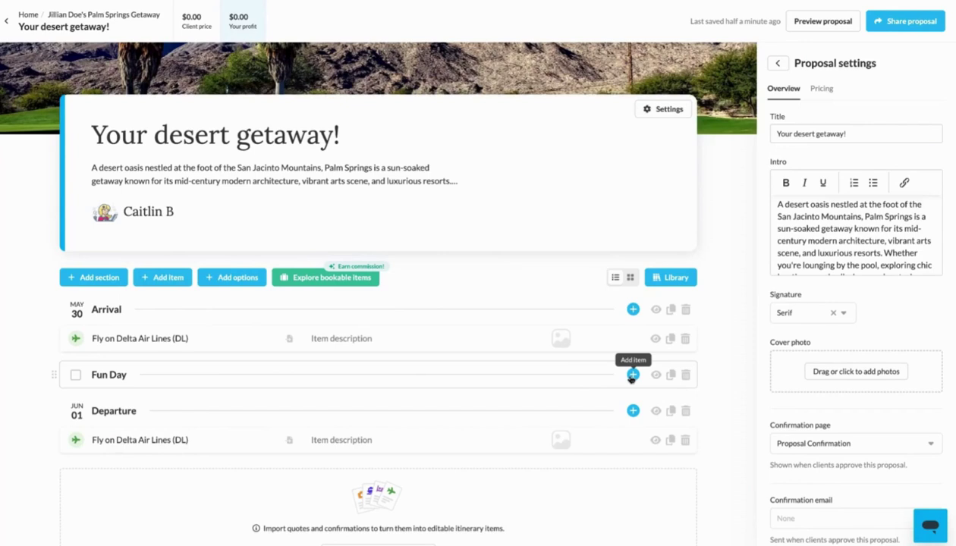
left_click(631, 376)
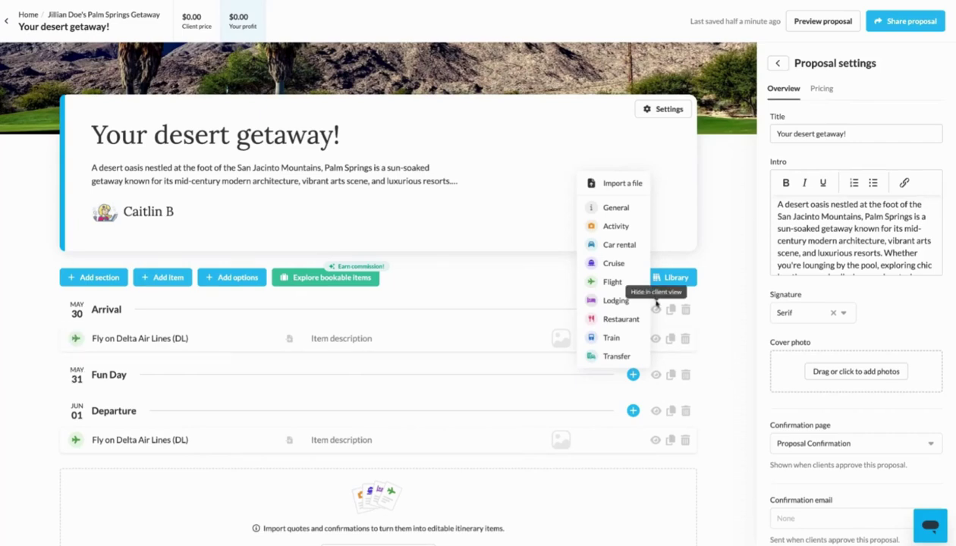
left_click(635, 231)
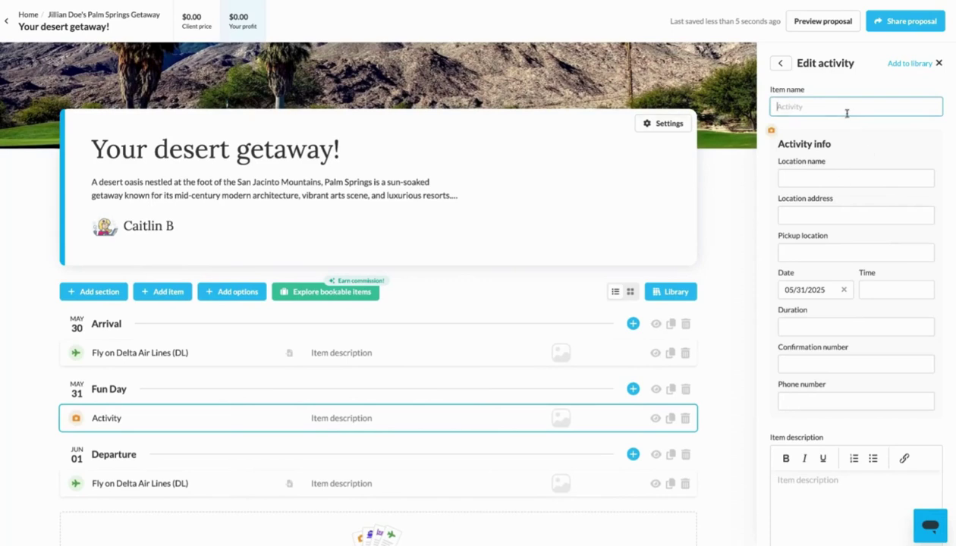
type("Farmers market")
left_click(811, 175)
type("Downtown")
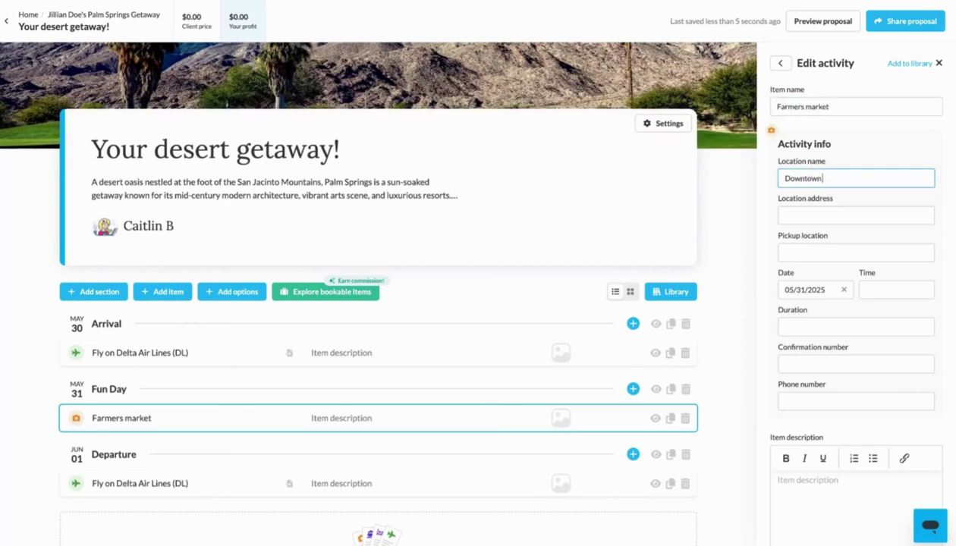
type(" Palm Springs")
- Set the activity's start time to 7:00 AM and duration to 2.5 hours
left_click(801, 211)
scroll(822, 247, "down", 1)
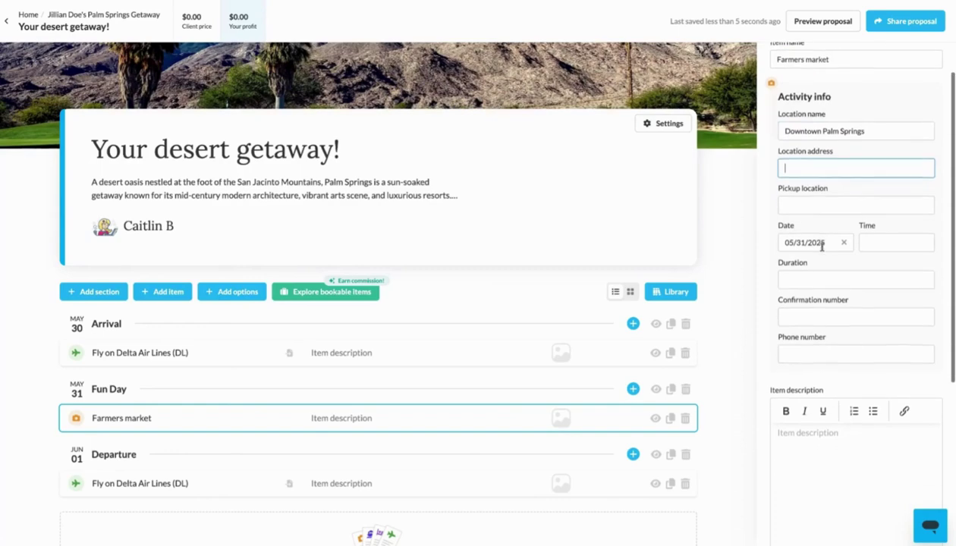
left_click(877, 240)
type("7:00 am")
left_click(822, 282)
type("2.5 hours")
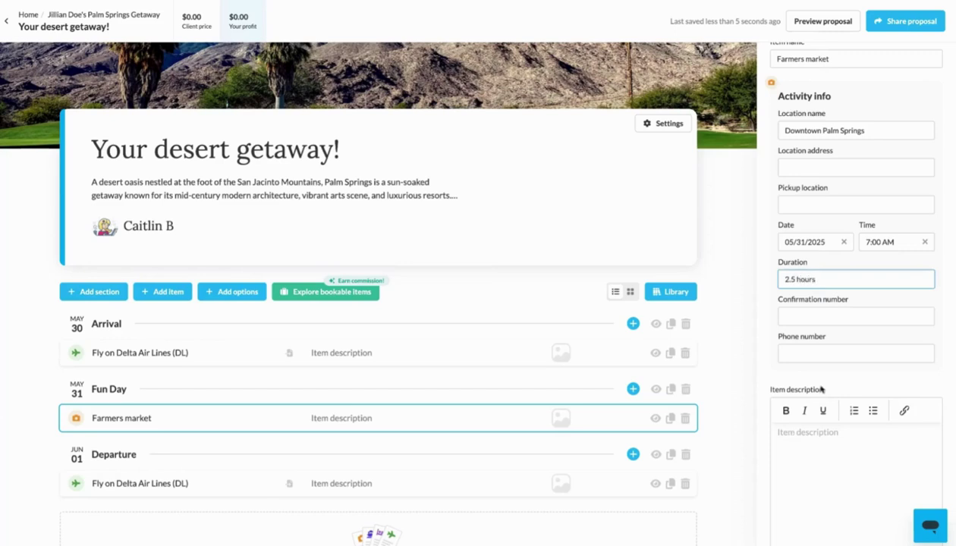
- Give the activity the description 'Fun shopping with local vendors!'
scroll(822, 389, "down", 5)
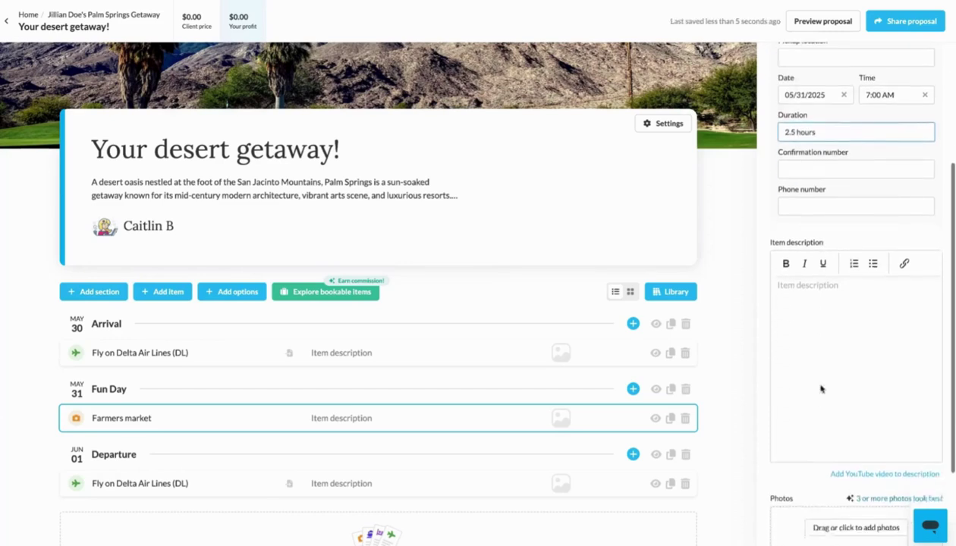
left_click(827, 287)
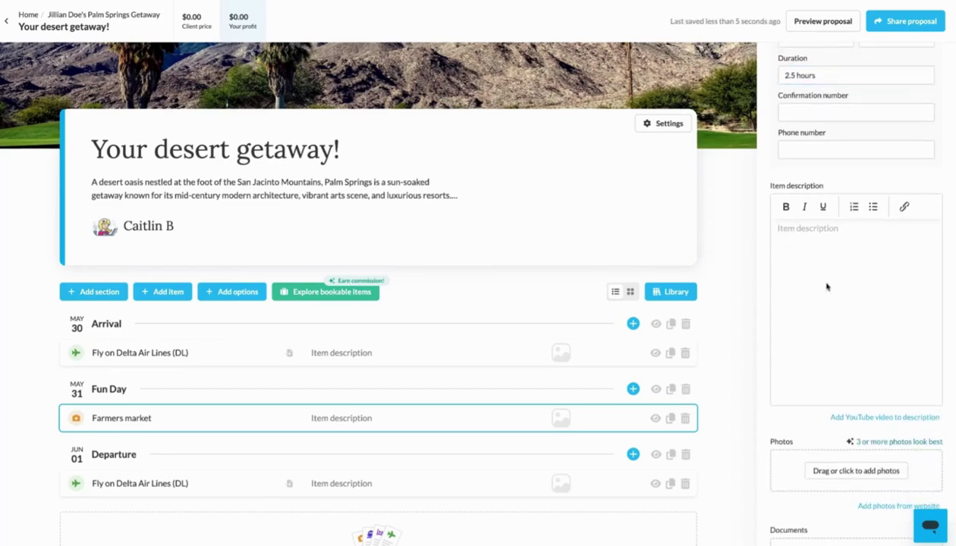
type("Fun shopping wit")
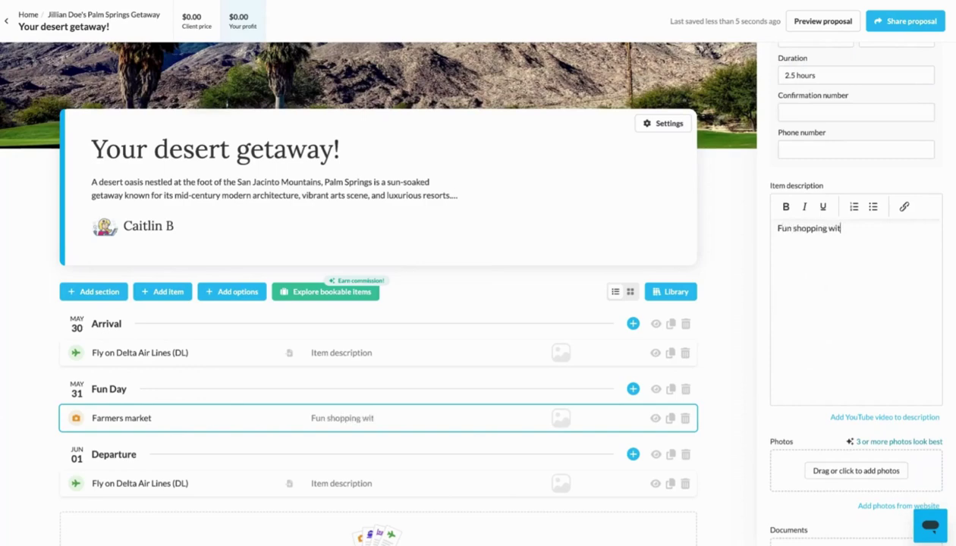
type("h local vendors!")
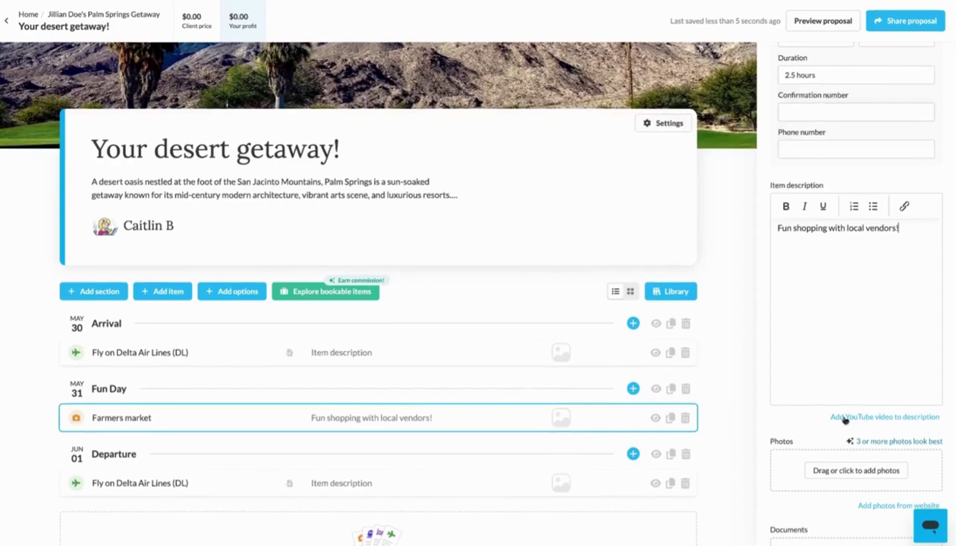
scroll(906, 427, "down", 1)
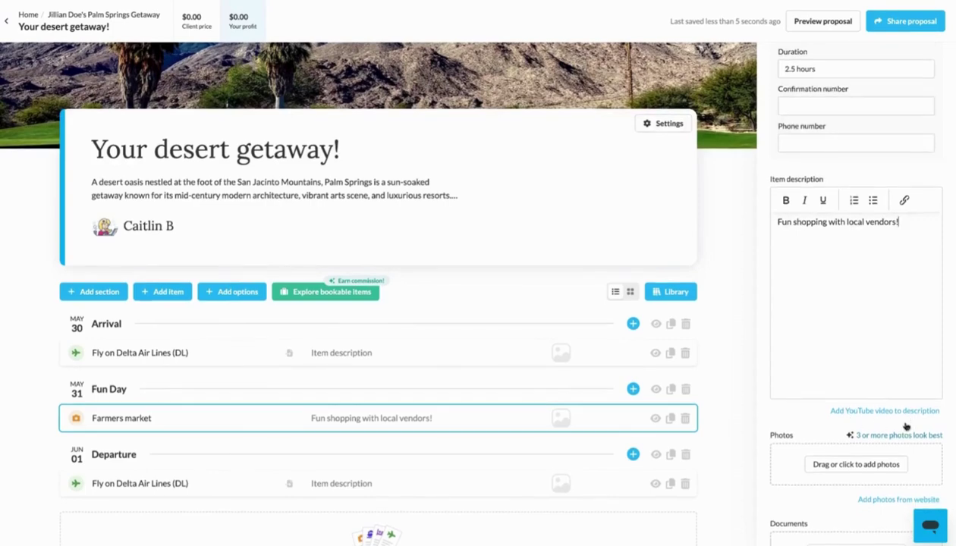
scroll(856, 341, "down", 3)
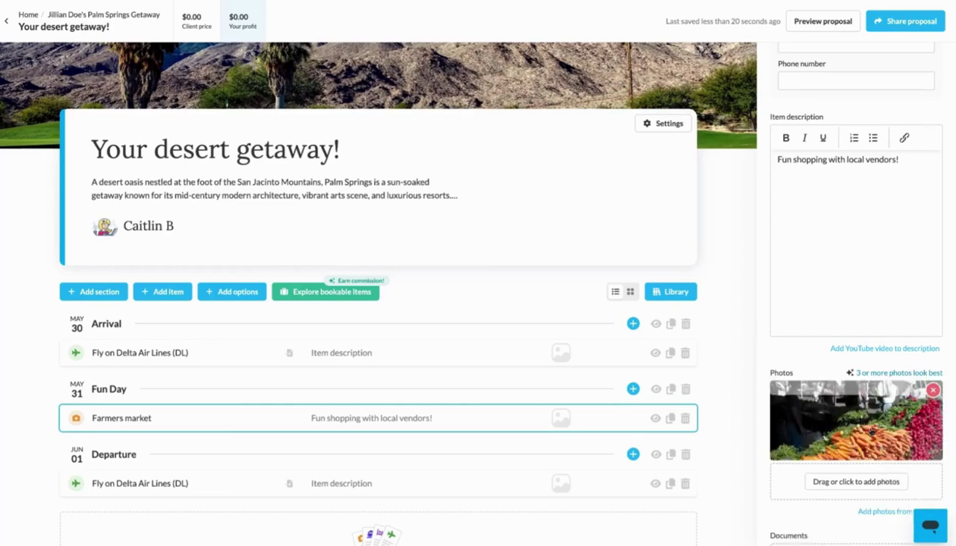
scroll(869, 428, "down", 2)
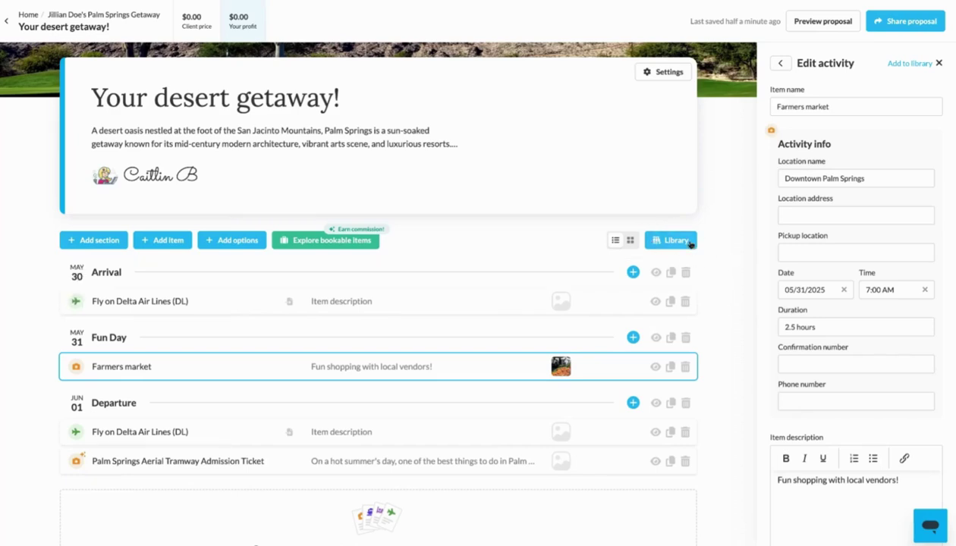
- Add Farmers market to the library, close the editor, and view the five library items
left_click(911, 65)
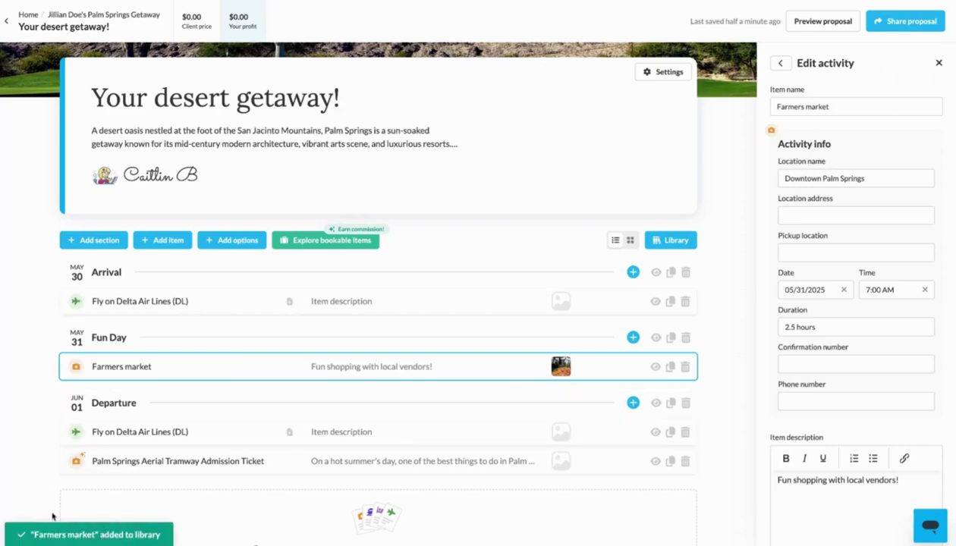
left_click(50, 2)
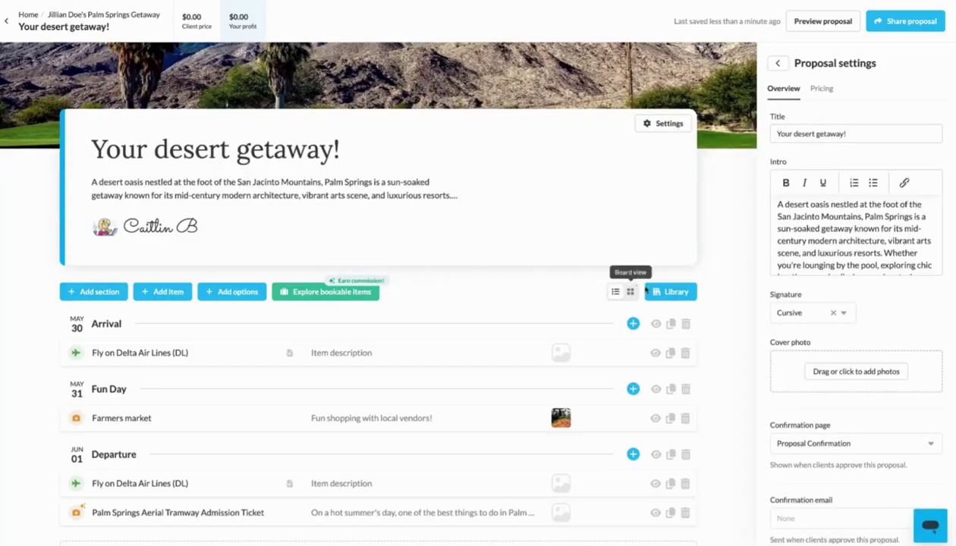
left_click(668, 292)
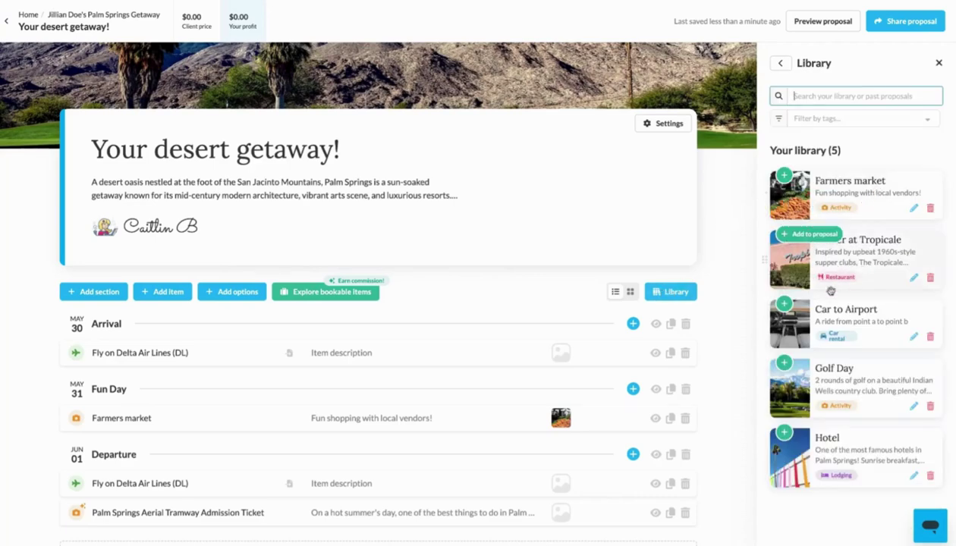
mouse_move(862, 435)
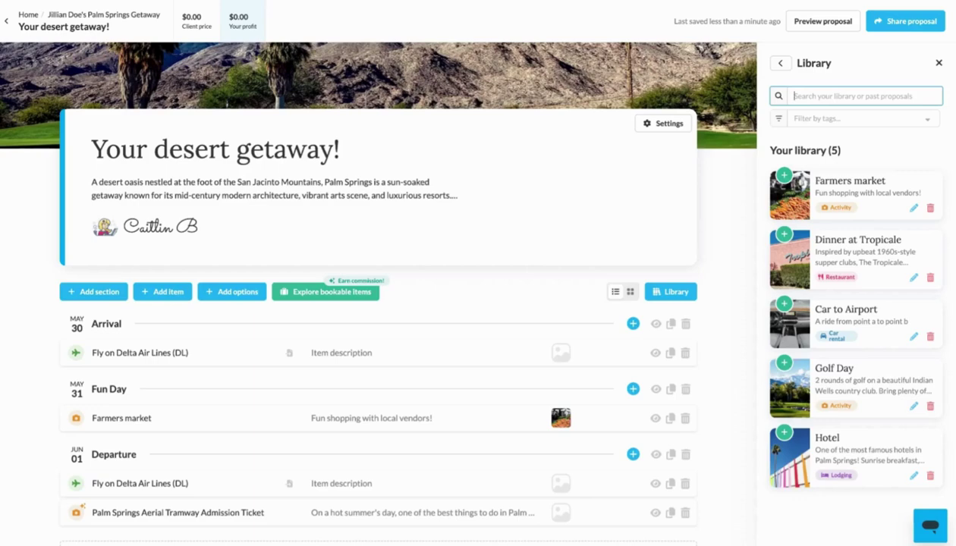
- Go from the dashboard to Templates > Library to review the saved items
left_click(35, 20)
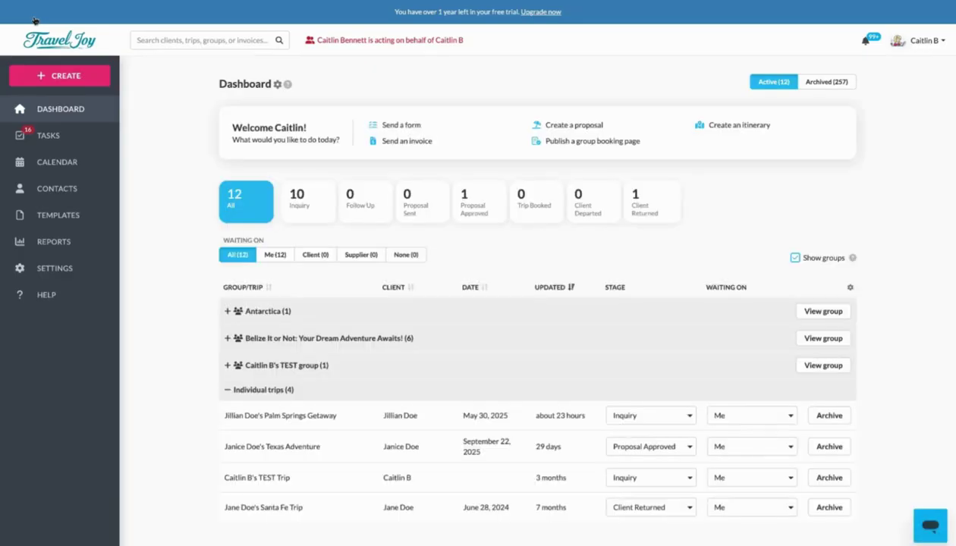
left_click(84, 217)
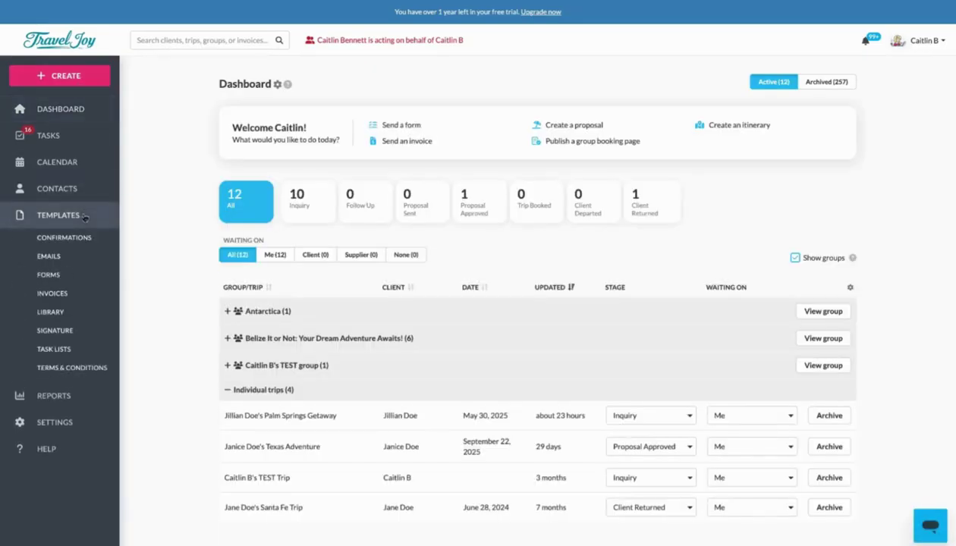
left_click(84, 313)
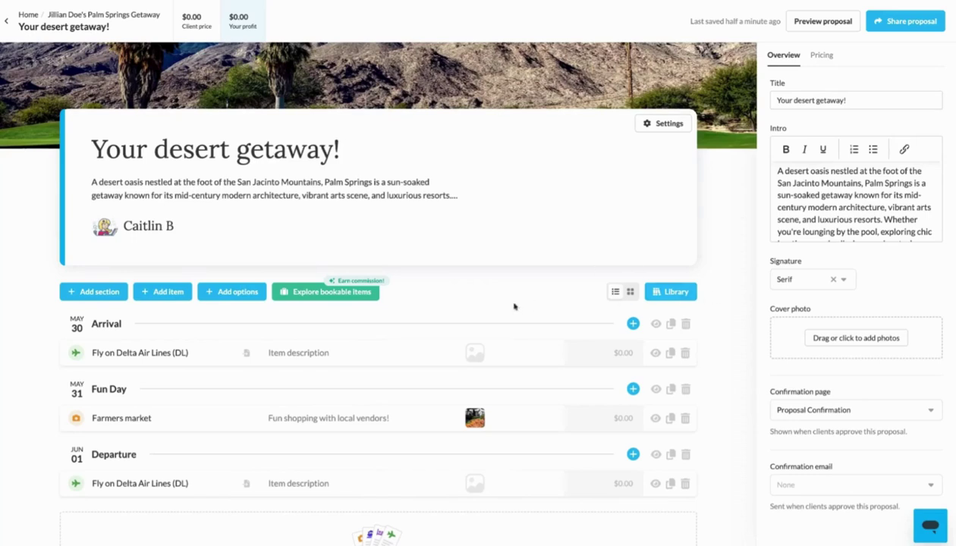
- Add an Options group with Option 1 and Option 2, and move it between Arrival and Fun Day
left_click(245, 293)
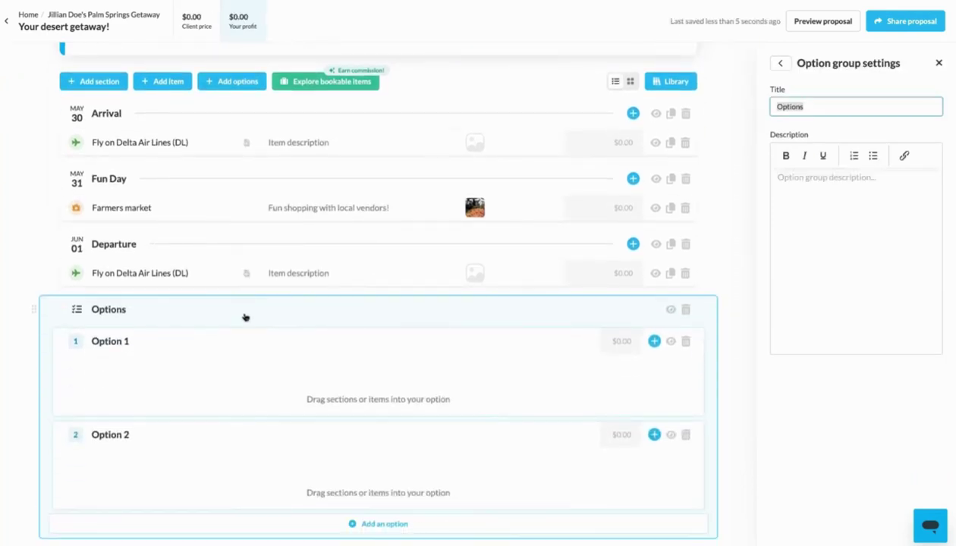
scroll(245, 317, "down", 1)
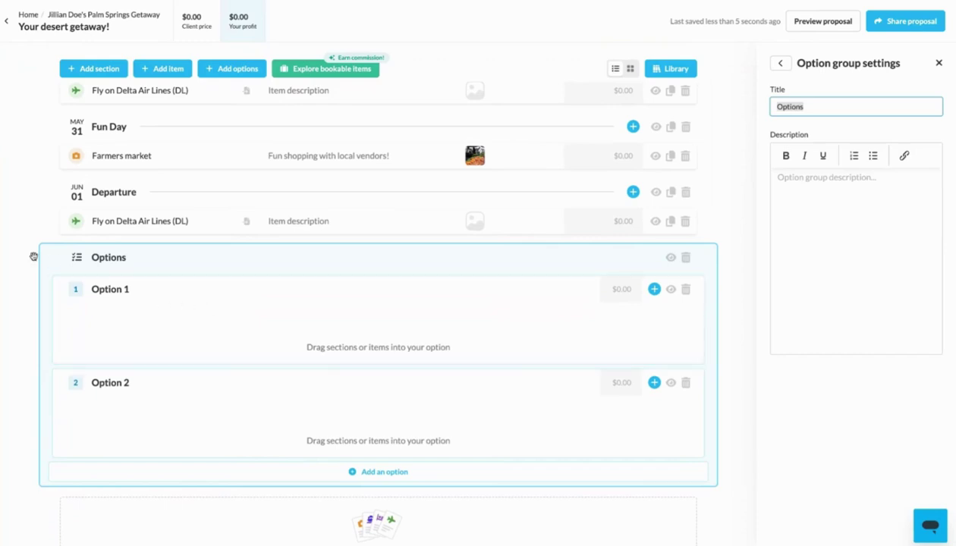
left_click_drag(34, 257, 32, 254)
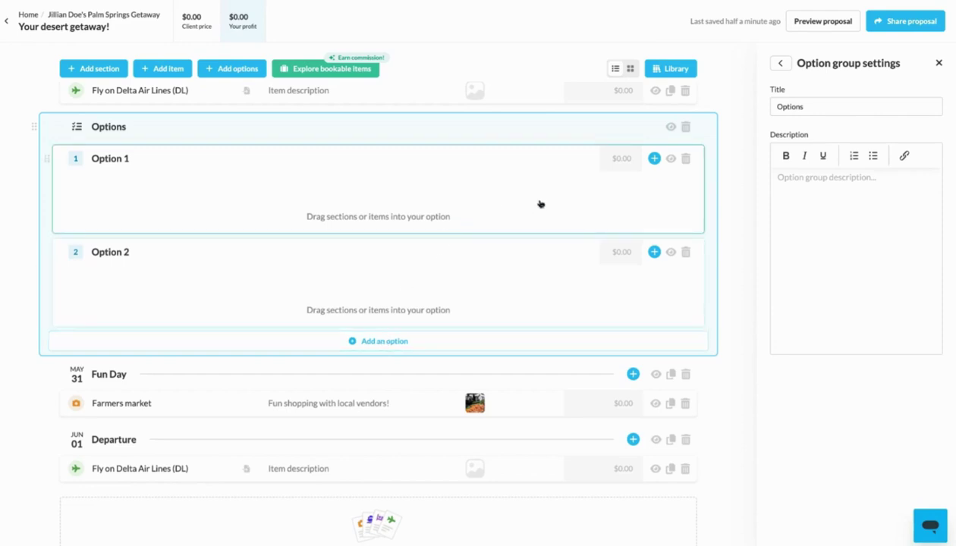
- Add a lodging to Option 1 with Thompson Palm Springs as the property
left_click(654, 161)
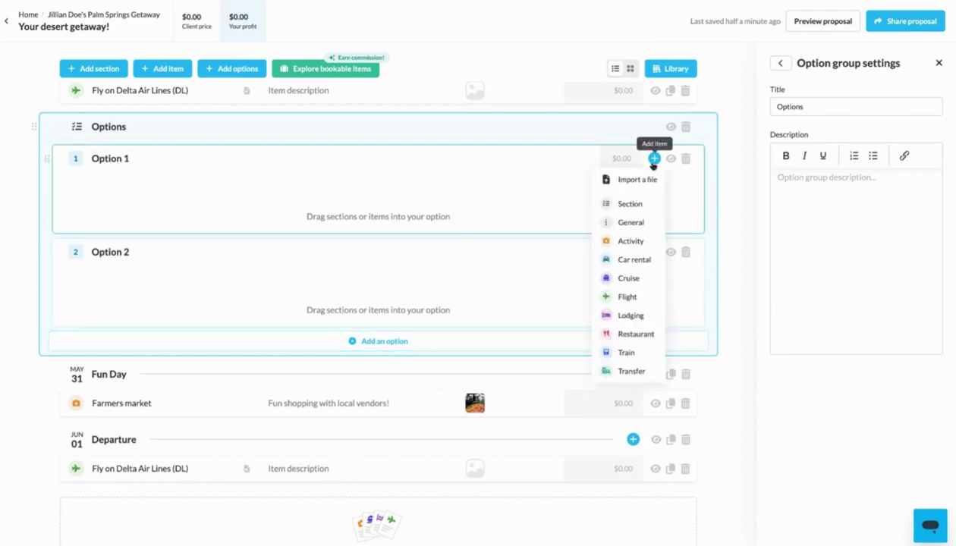
left_click(634, 317)
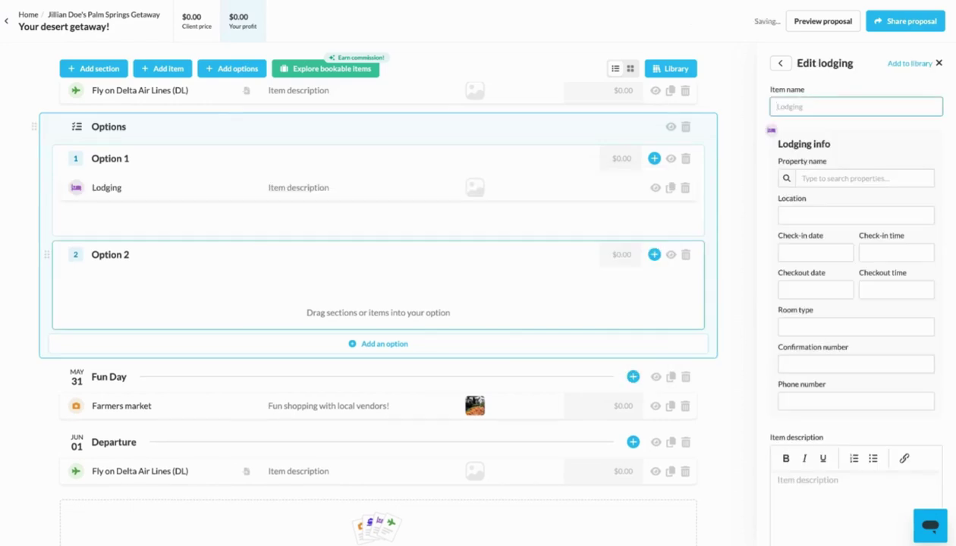
left_click(844, 178)
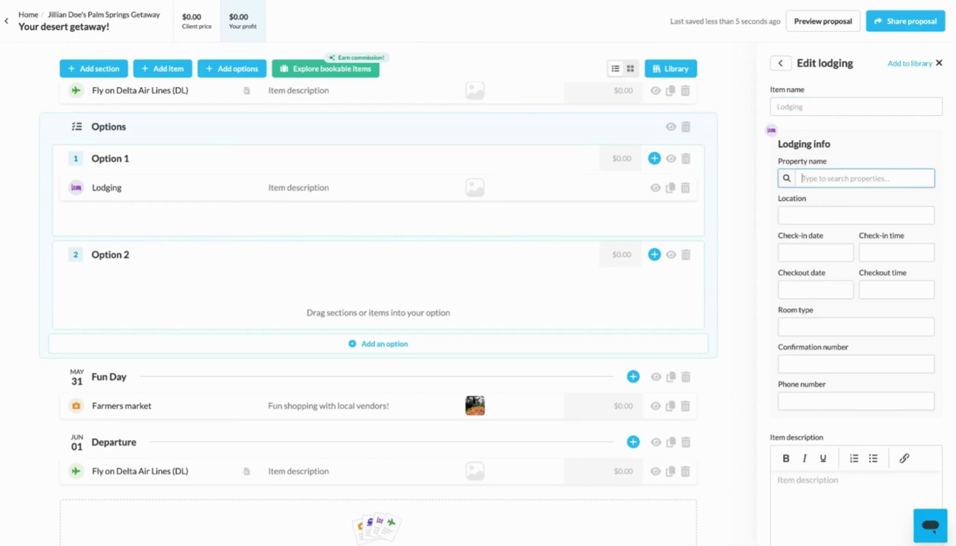
type("Tho")
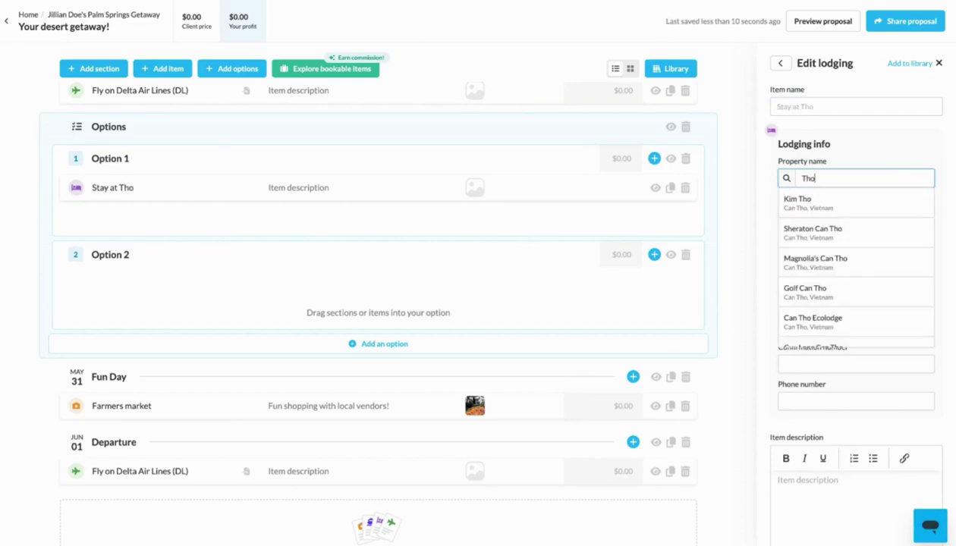
type("mpson")
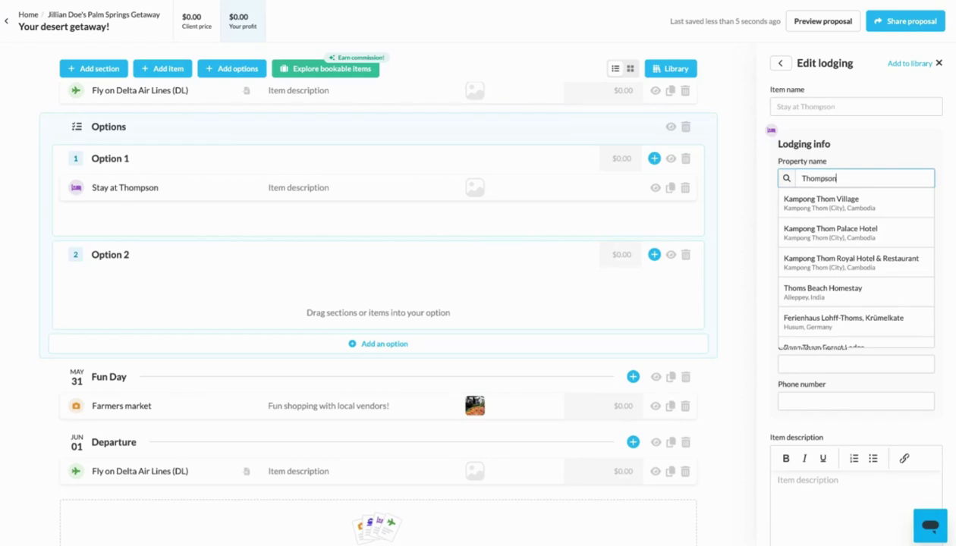
type(" Palm")
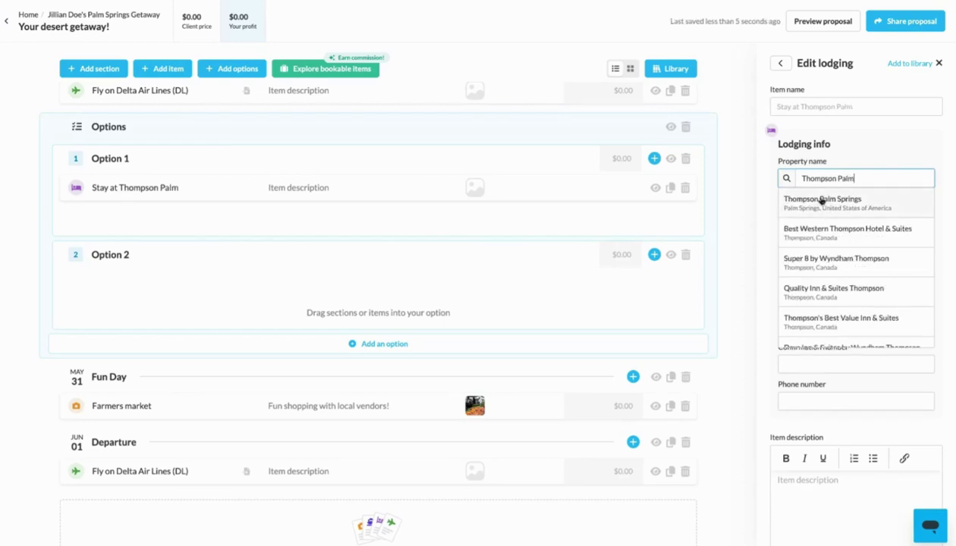
left_click(821, 200)
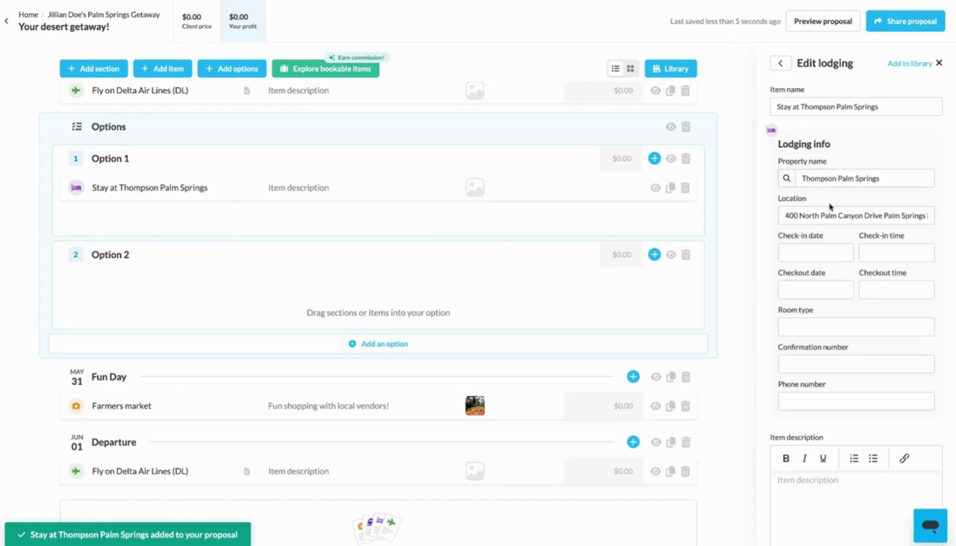
scroll(830, 206, "down", 10)
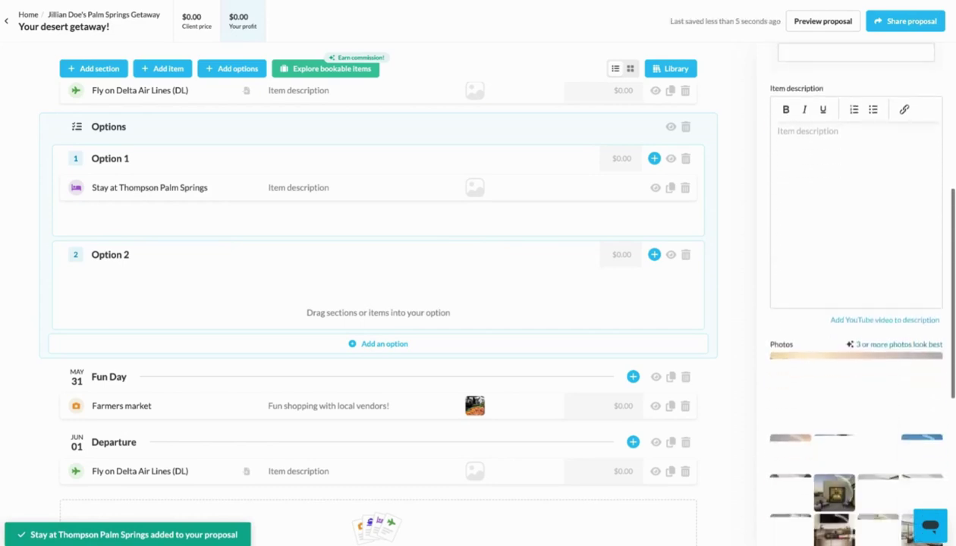
scroll(841, 211, "down", 3)
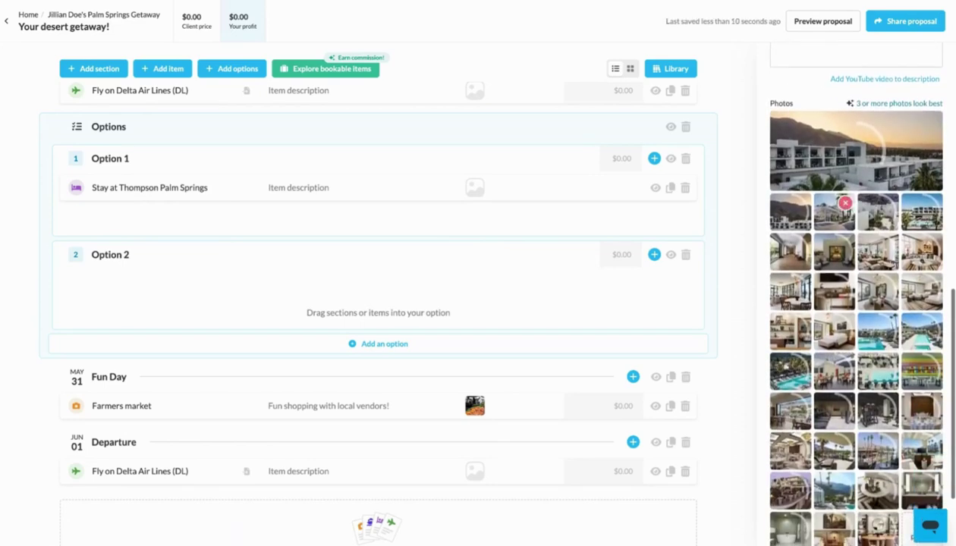
scroll(835, 212, "up", 1)
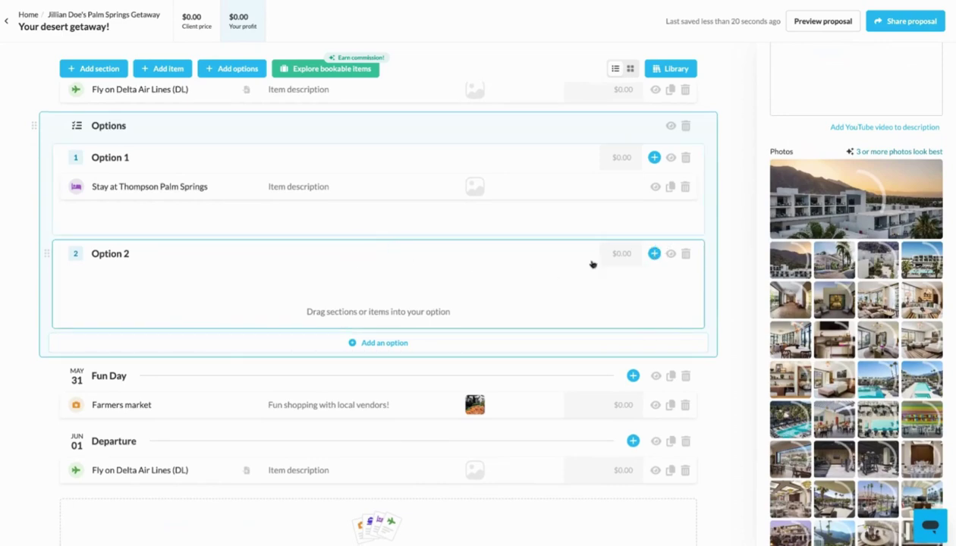
- Add a lodging to Option 2 with Hyatt Palm Springs as the property
left_click(654, 254)
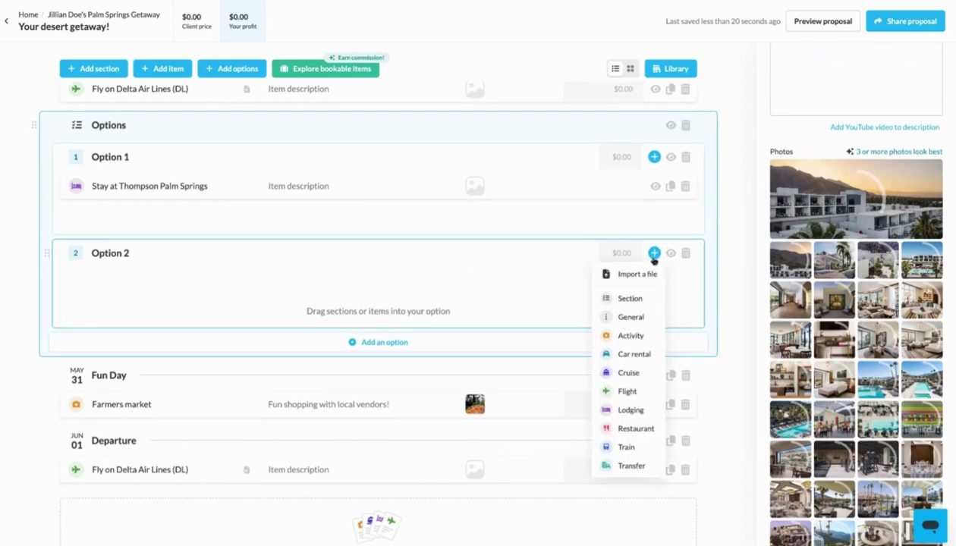
left_click(632, 410)
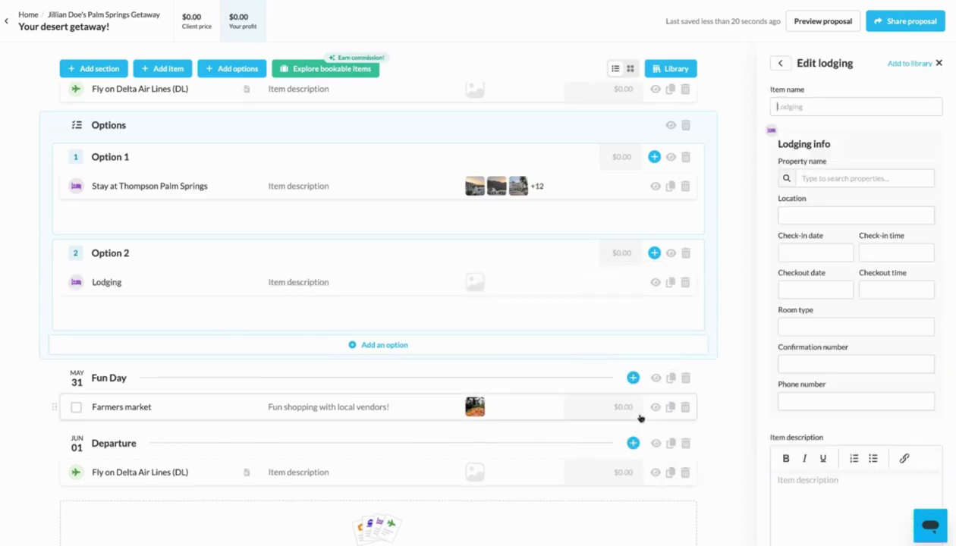
left_click(863, 179)
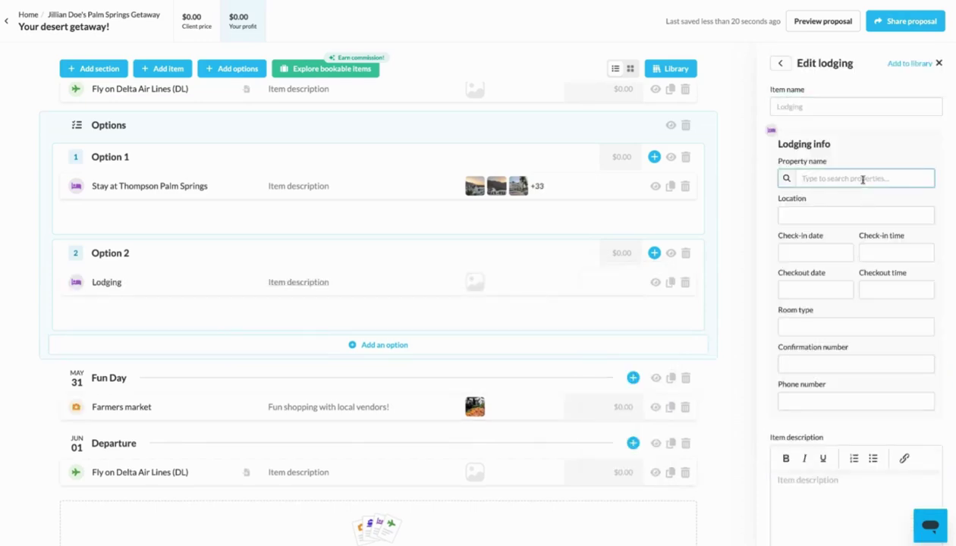
type("Hyatt Pa")
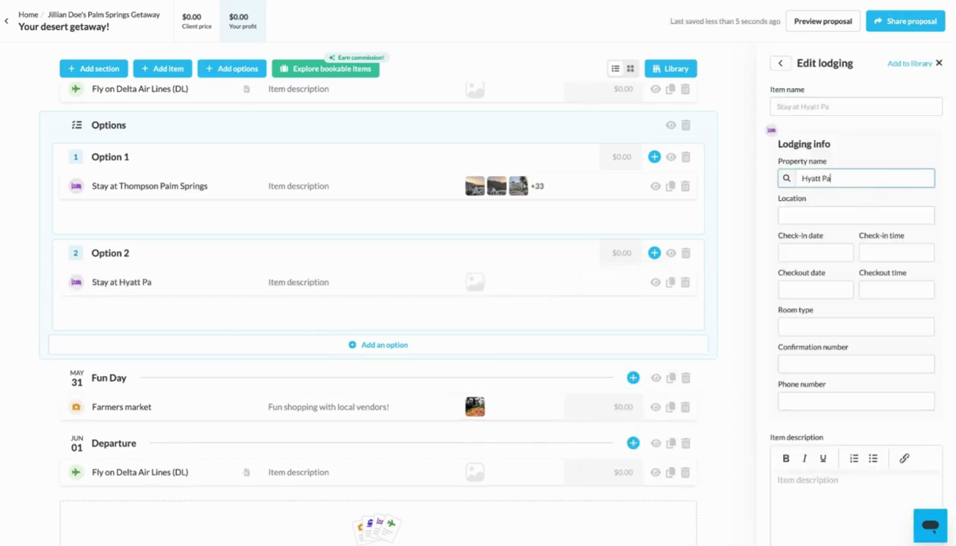
type("lm Spr")
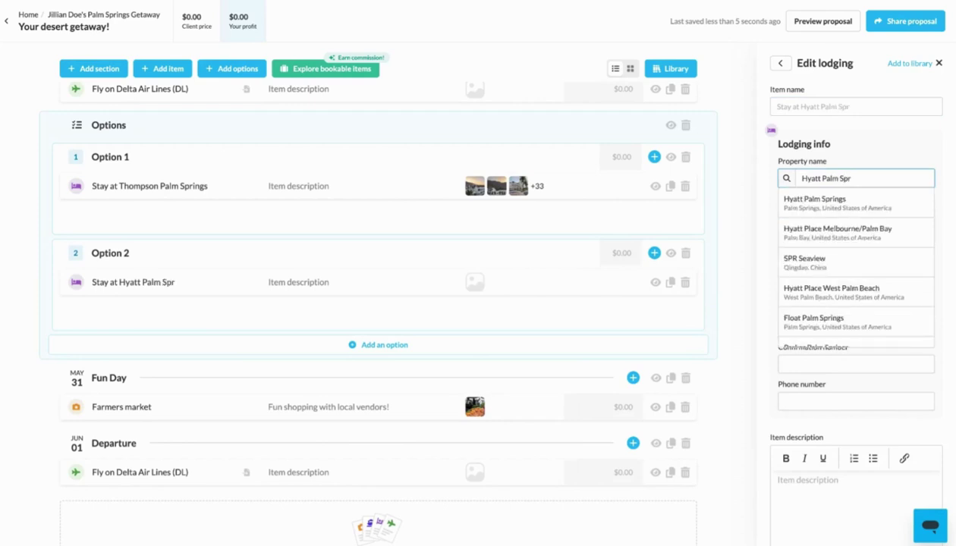
left_click(870, 203)
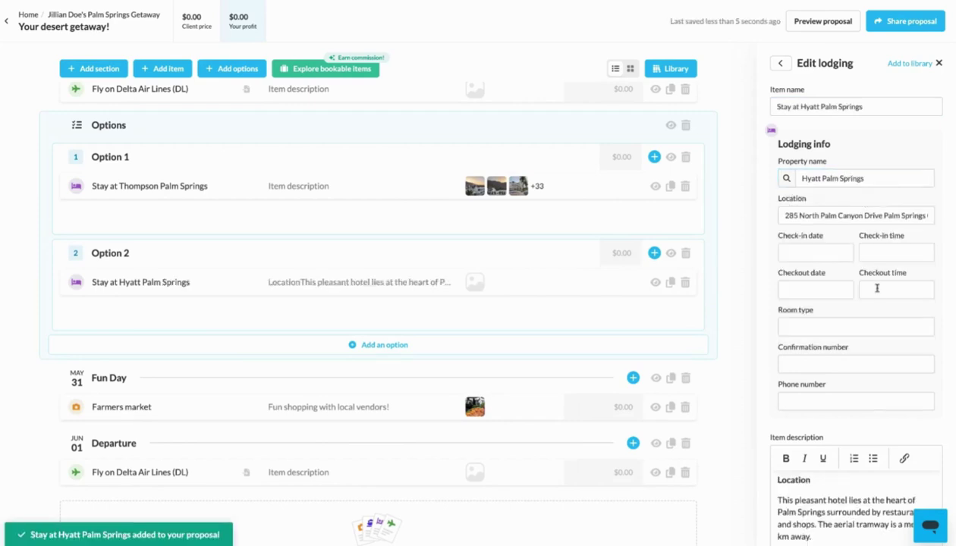
scroll(882, 311, "down", 3)
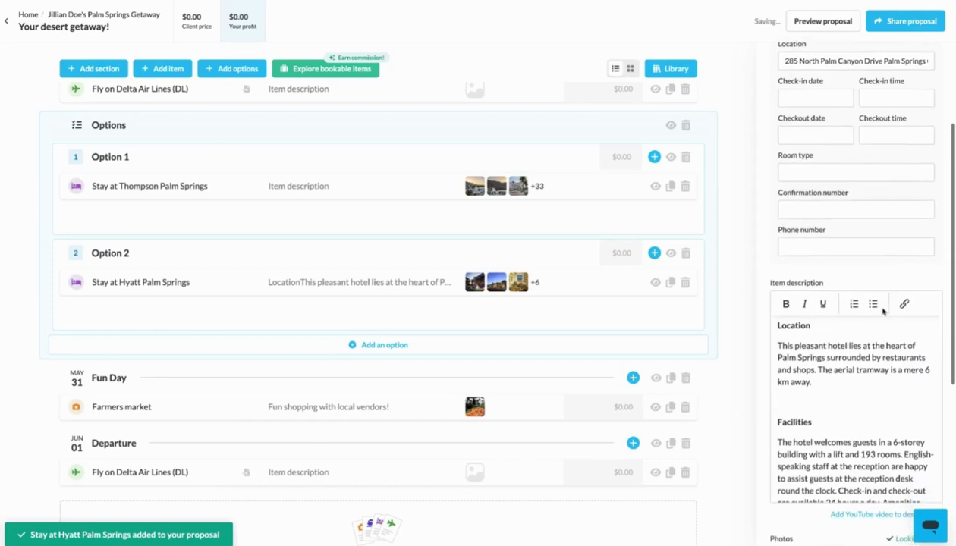
scroll(883, 312, "down", 1)
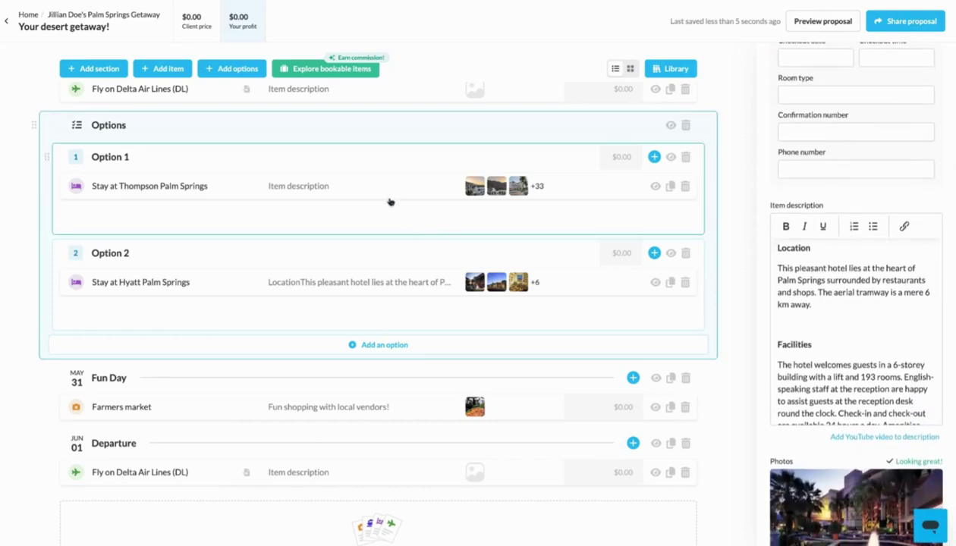
- Change the option group title from 'Options' to 'Hotels to choose from'
left_click(130, 126)
left_click(839, 106)
key("BackSpace")
key("BackSpace")
key("BackSpace")
key("BackSpace")
key("BackSpace")
key("BackSpace")
key("BackSpace")
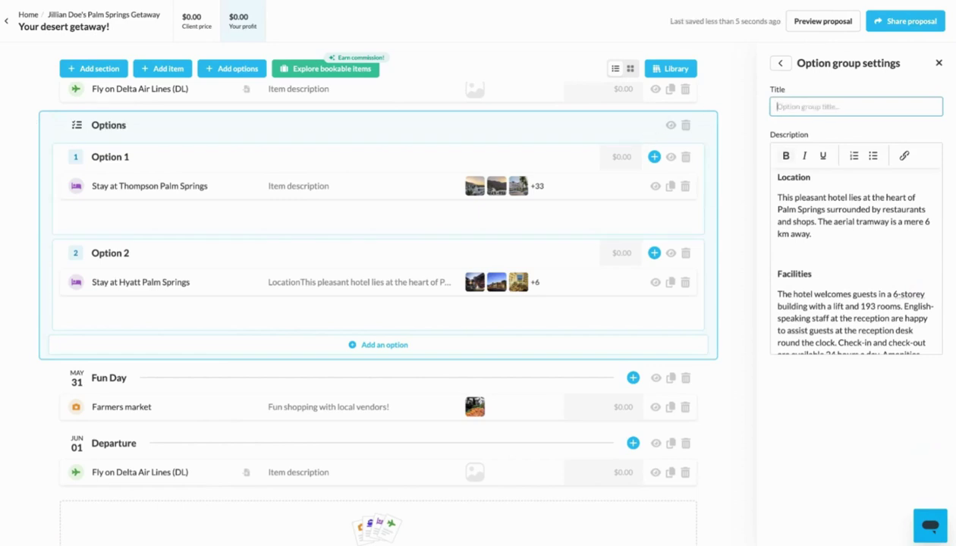
type("Hotels")
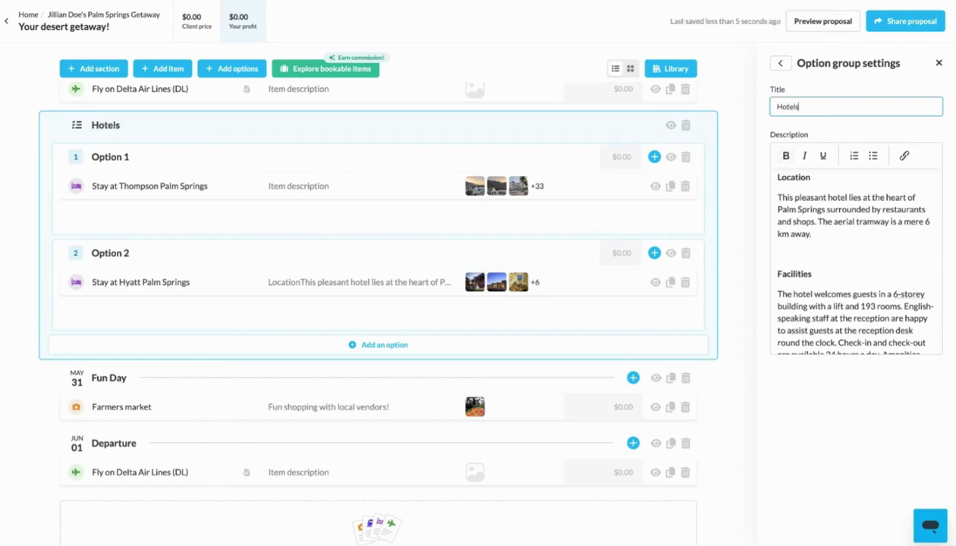
type(" to choose from")
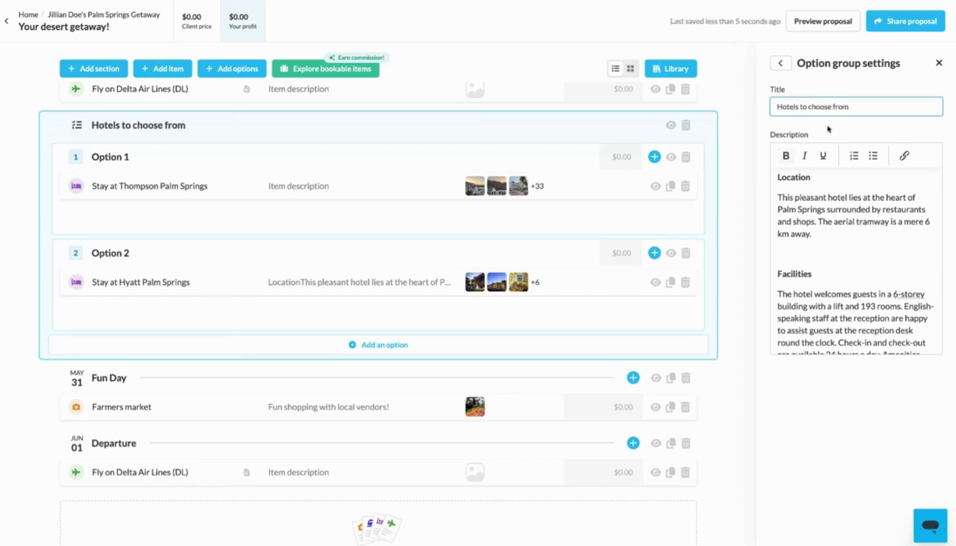
scroll(474, 163, "up", 3)
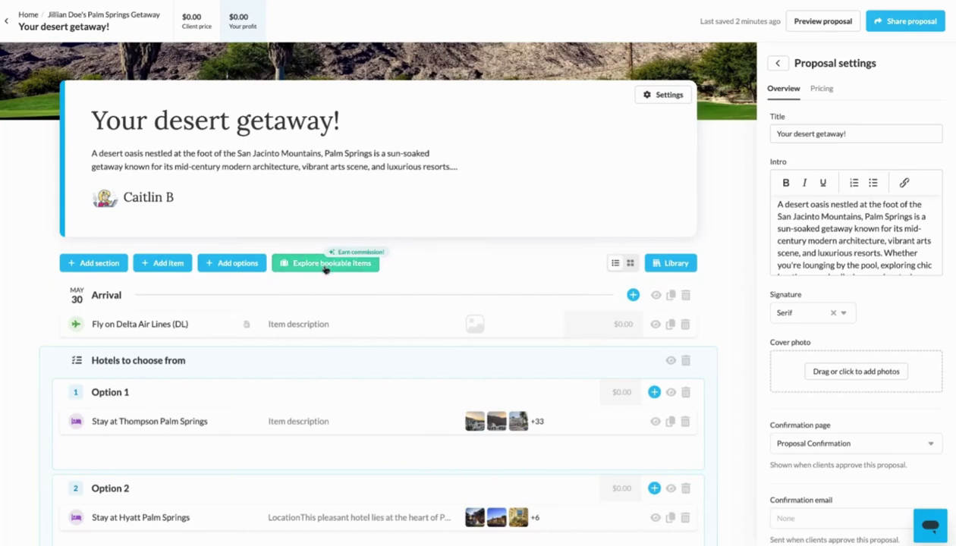
- Browse bookable activities and view the Palm Springs Aerial Tramway Admission Ticket, from $32.95 per person
left_click(326, 264)
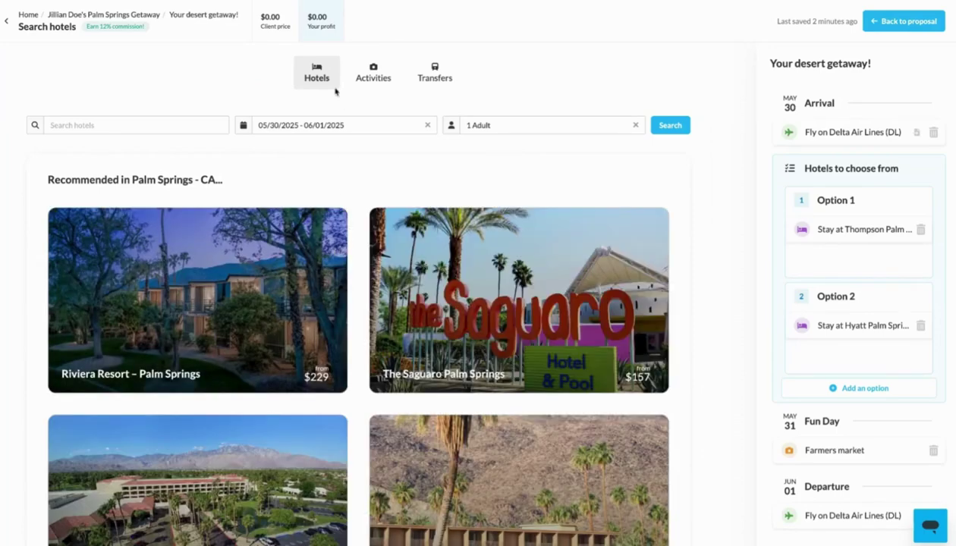
left_click(359, 82)
left_click(432, 79)
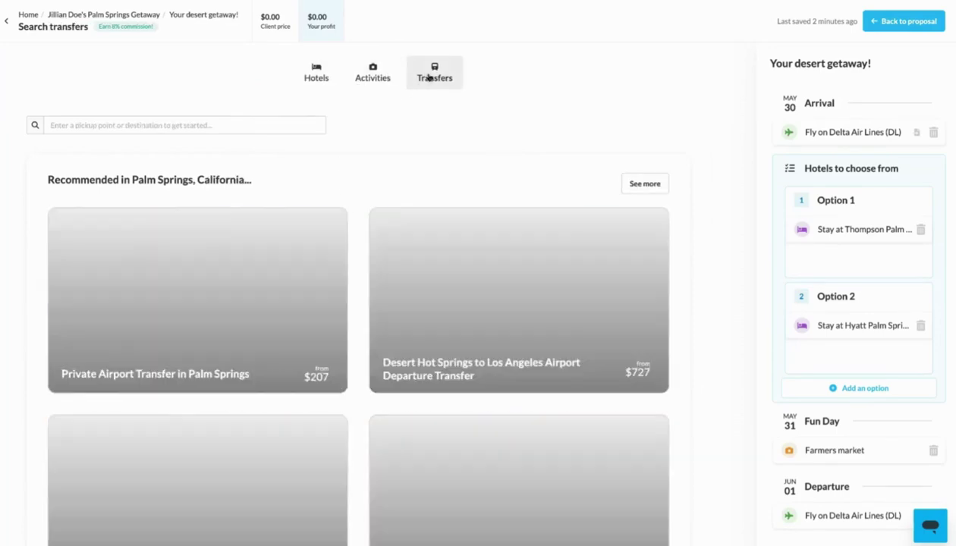
left_click(383, 82)
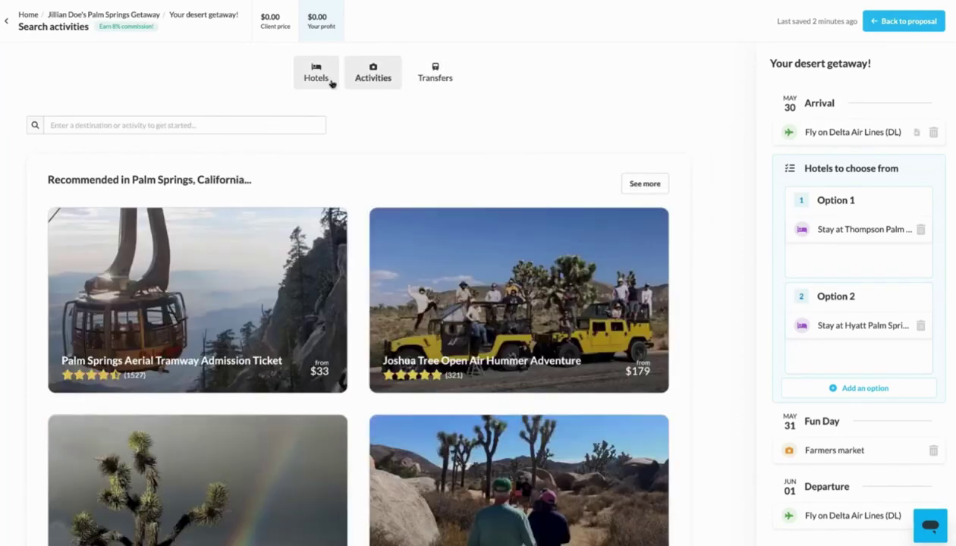
left_click(361, 79)
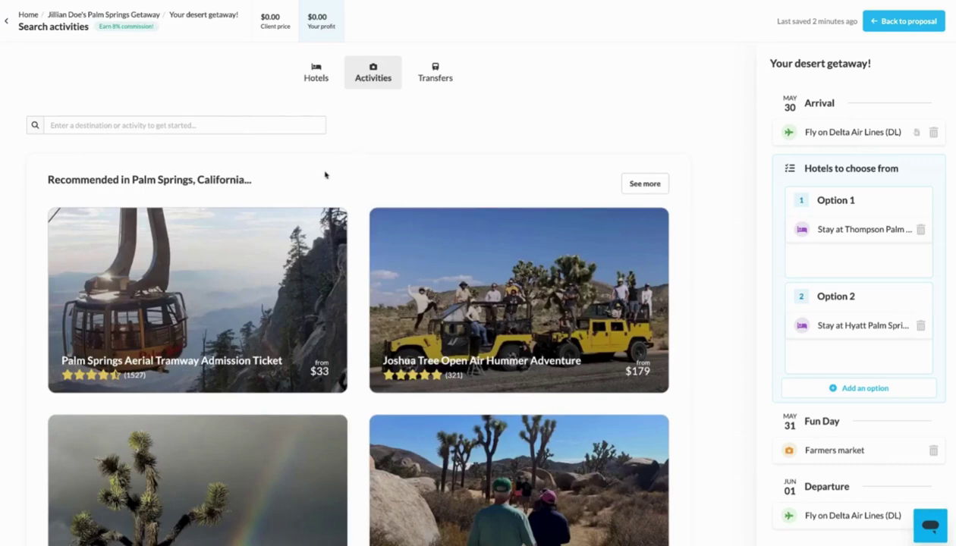
scroll(228, 152, "down", 1)
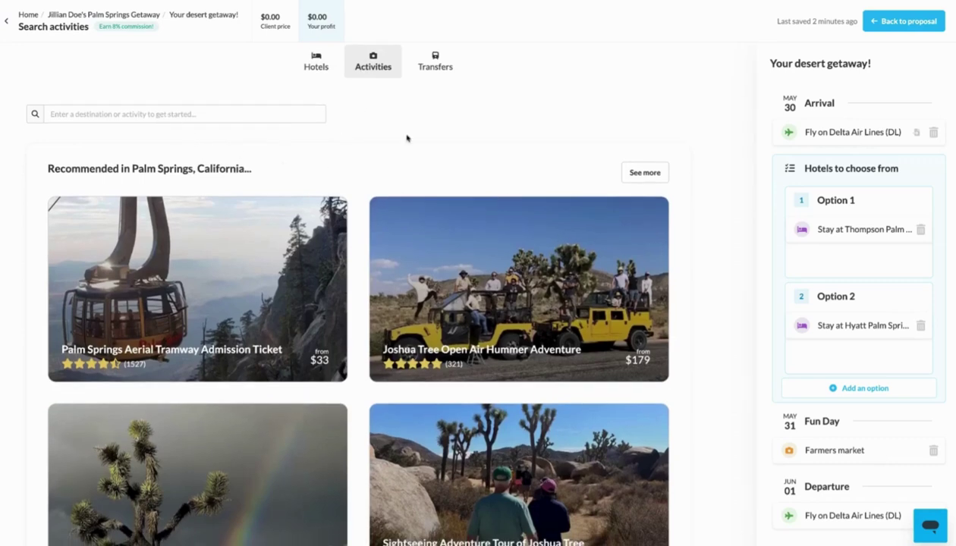
scroll(352, 178, "down", 3)
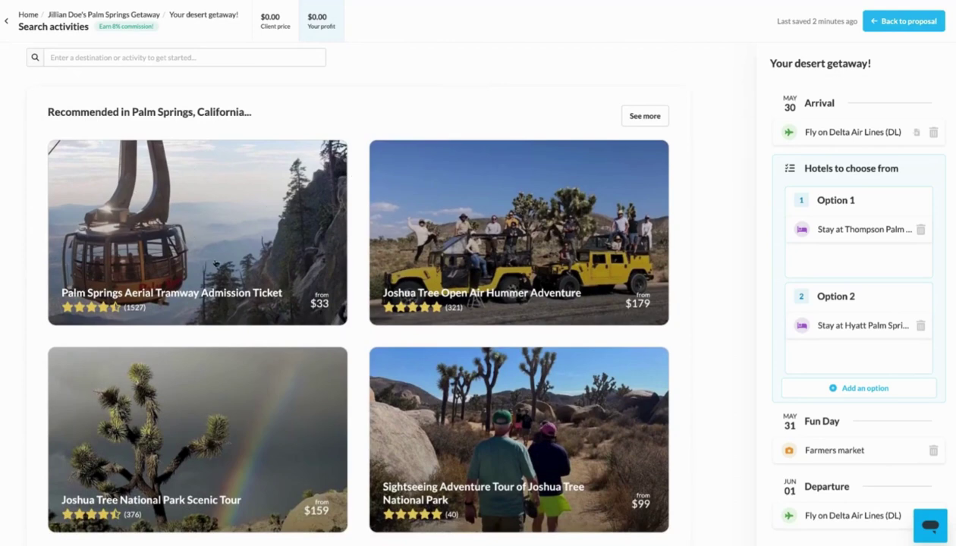
left_click(215, 264)
scroll(334, 289, "down", 3)
- Check the tramway ticket's cancellation policy, add it, and place it under Farmers market
left_click(328, 402)
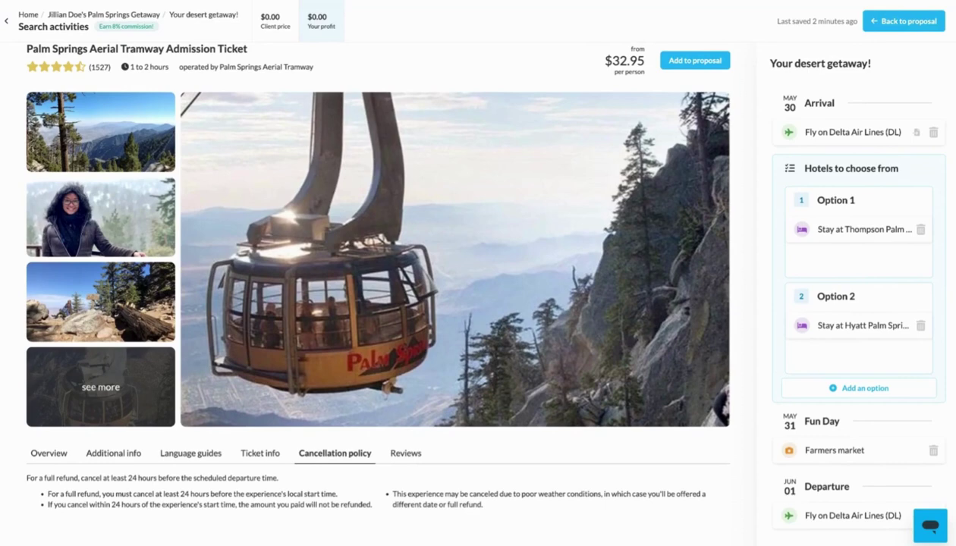
left_click(670, 62)
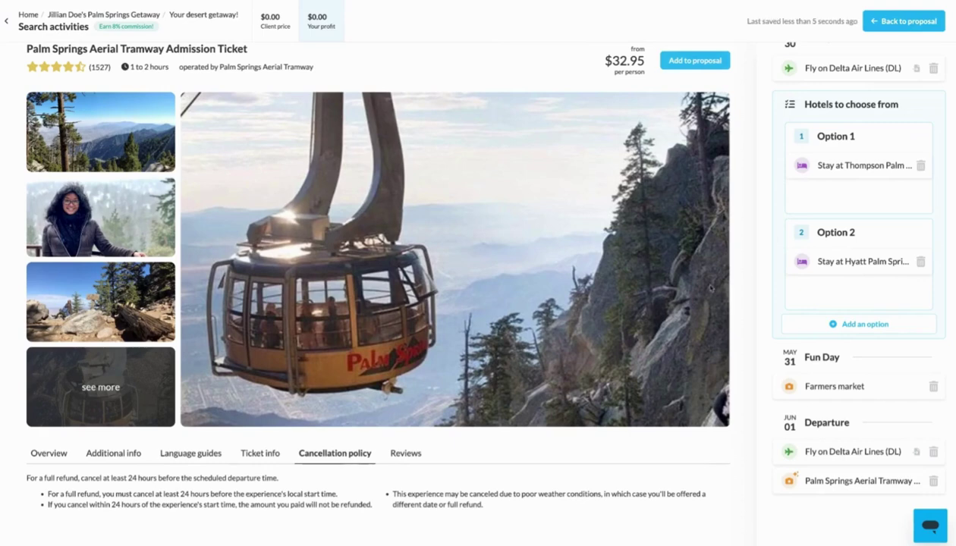
left_click_drag(851, 480, 850, 394)
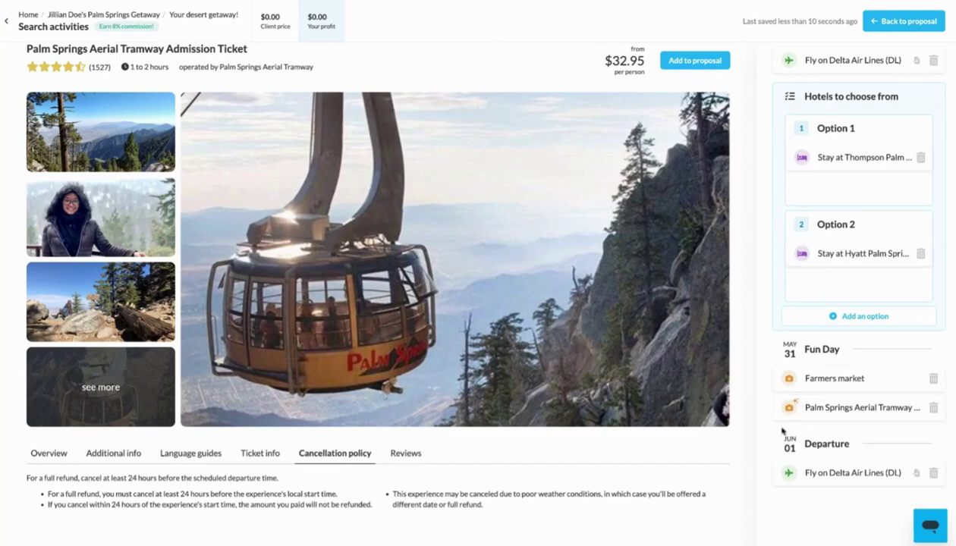
- Set roughly an 11% markup on the tramway ticket and return to the proposal settings
left_click(901, 21)
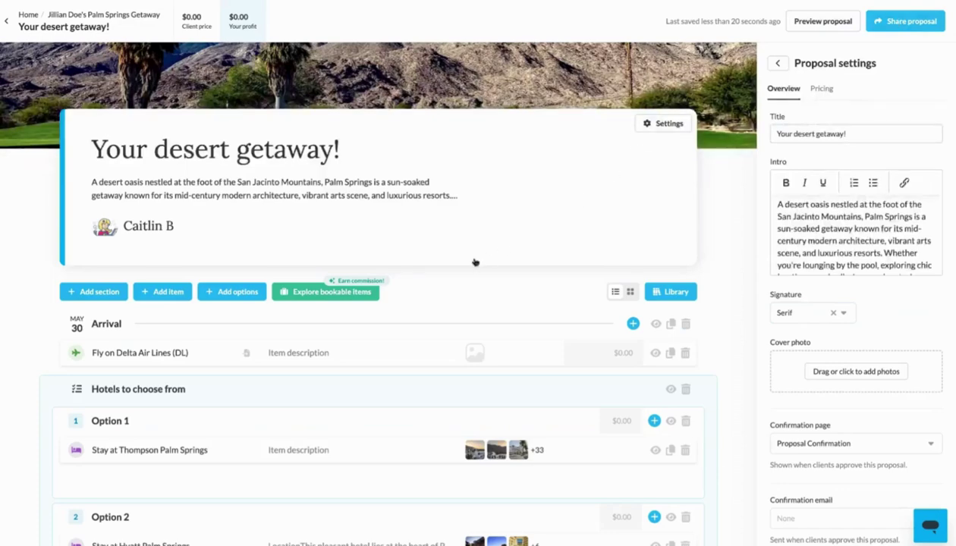
scroll(475, 262, "down", 5)
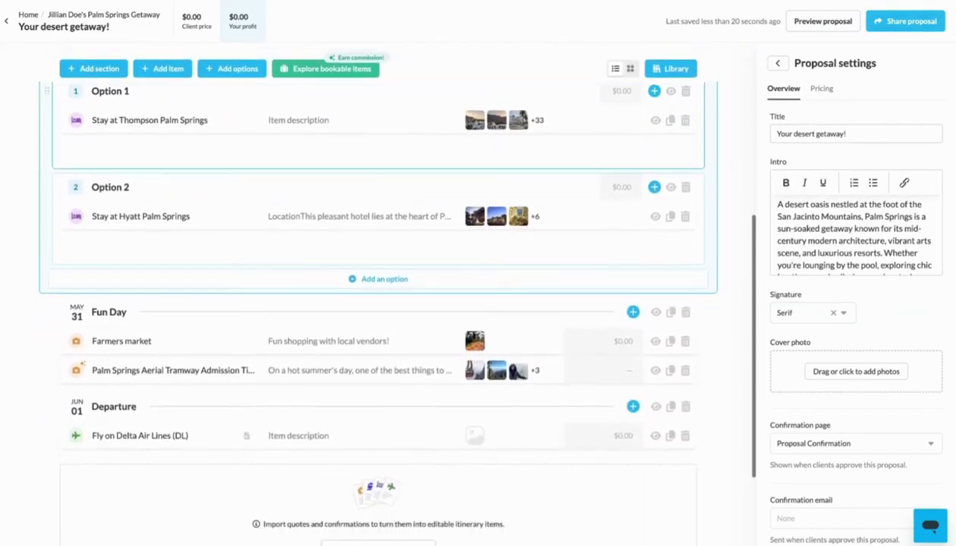
left_click(383, 377)
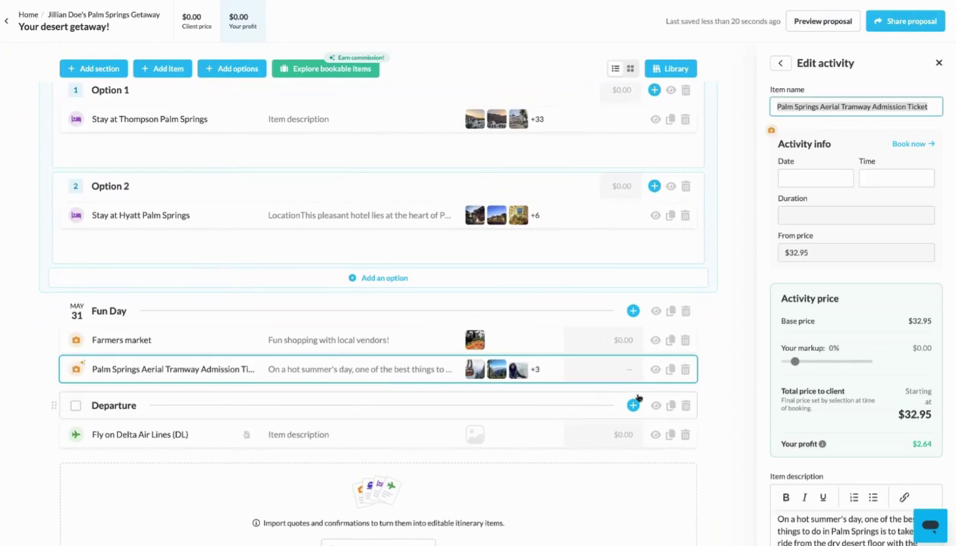
scroll(820, 387, "down", 3)
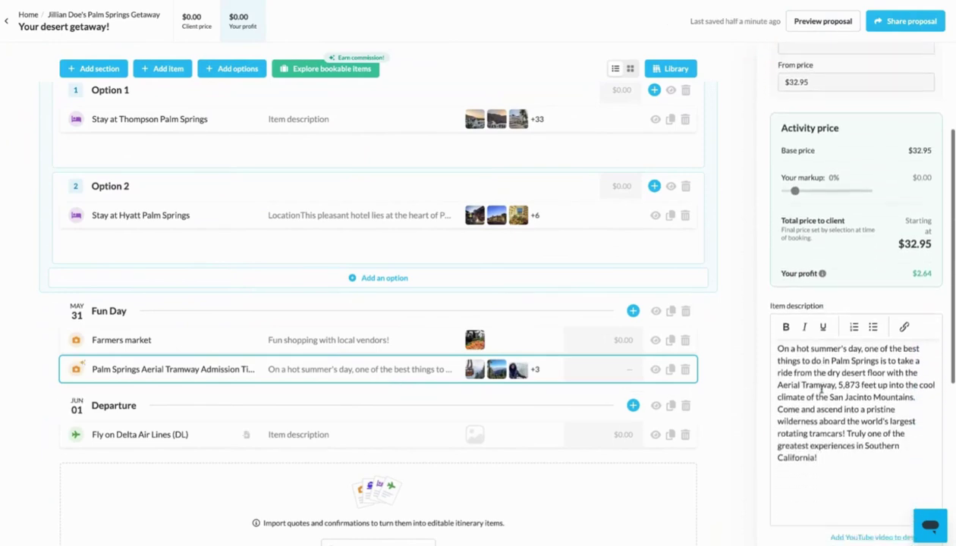
scroll(821, 389, "down", 1)
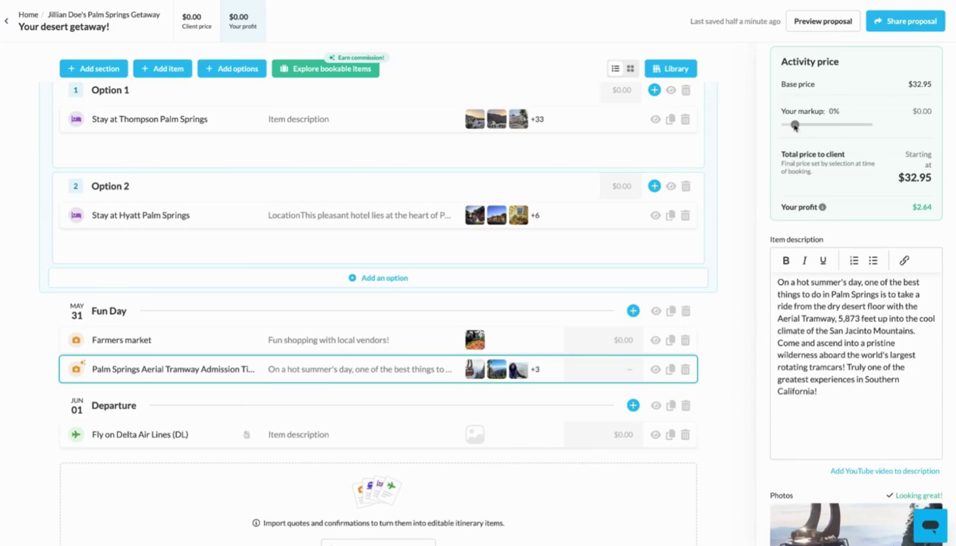
mouse_move(795, 125)
left_mouse_down()
mouse_move(828, 124)
mouse_move(809, 125)
left_mouse_up()
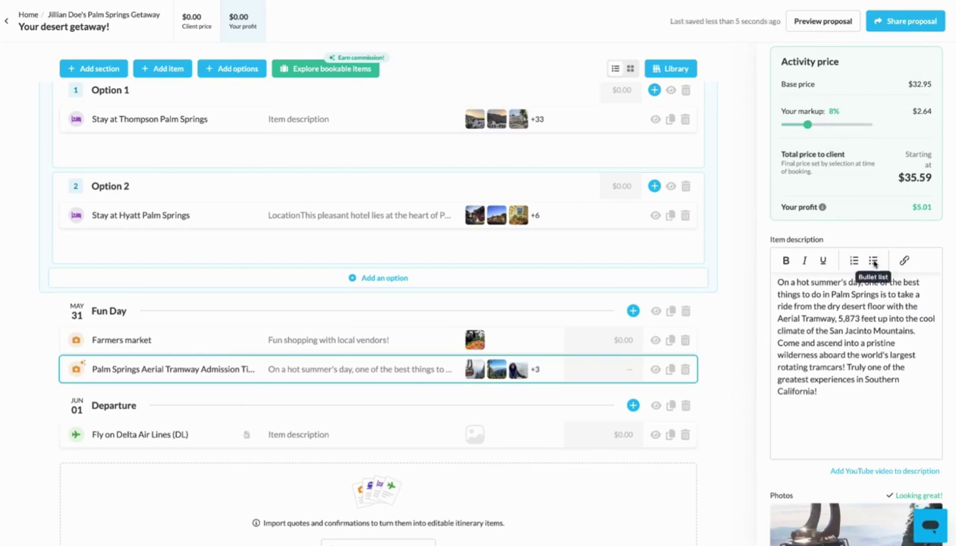
scroll(873, 269, "down", 1)
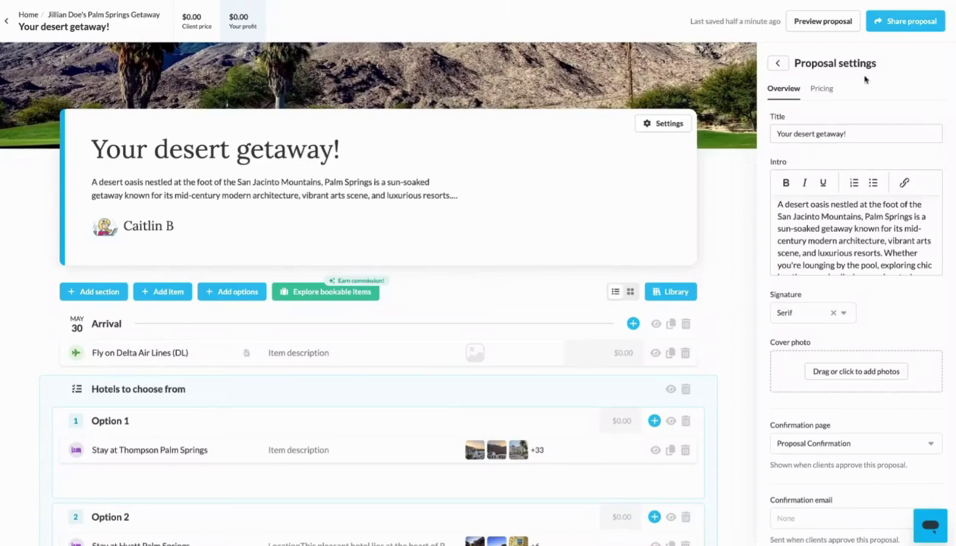
- Send the 'Your desert getaway!' proposal to the client by email
left_click(913, 26)
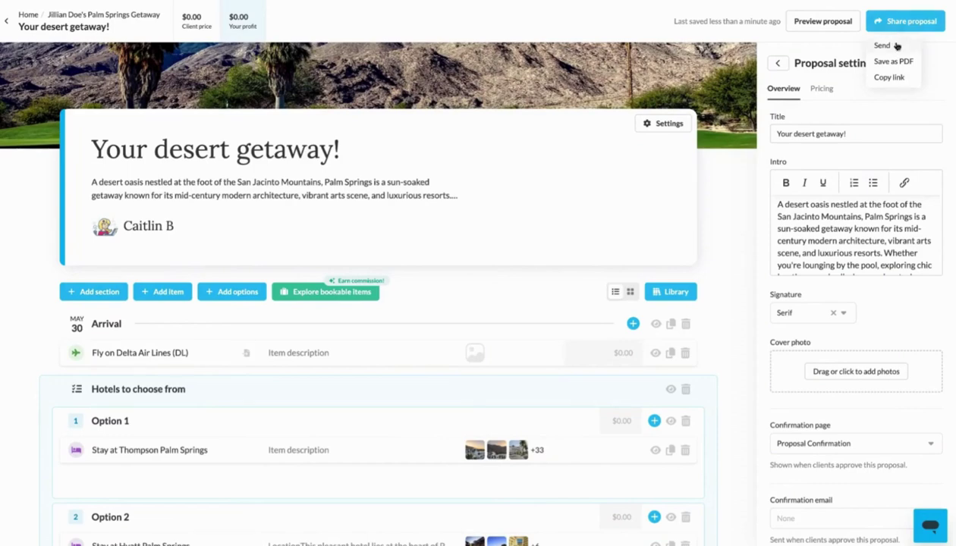
left_click(893, 46)
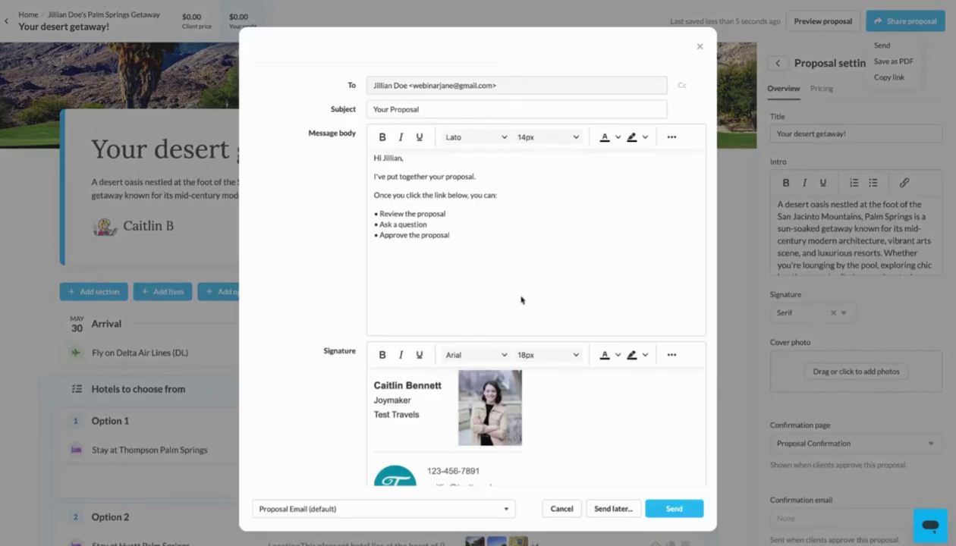
scroll(521, 301, "down", 3)
scroll(522, 301, "up", 3)
left_click(672, 513)
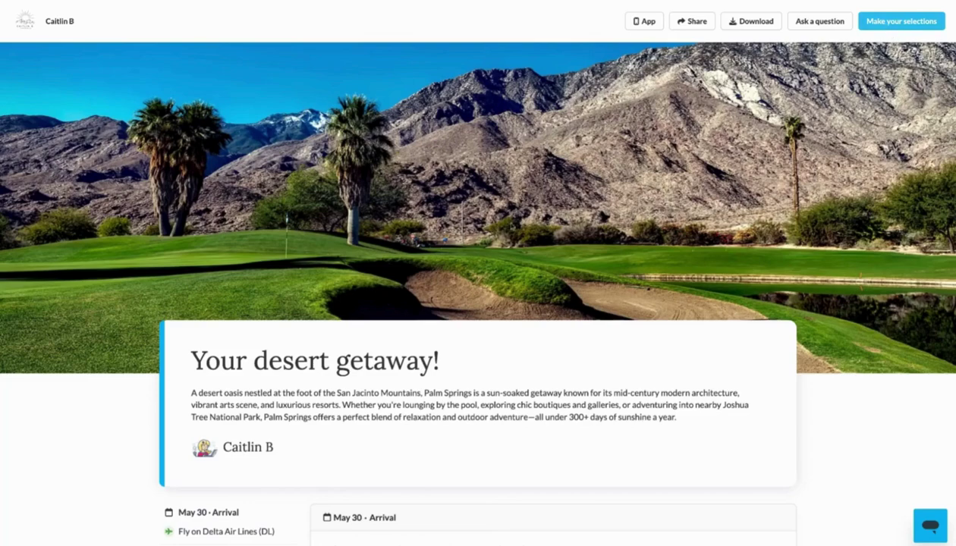
- In the client view, select Option 2, Stay at Hyatt Palm Springs, under Hotels to choose from
scroll(441, 255, "down", 5)
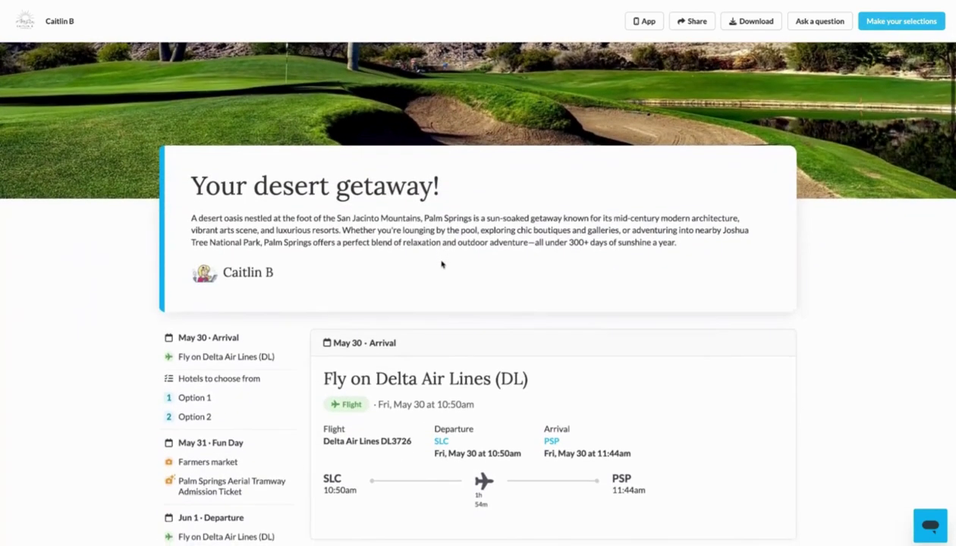
scroll(416, 258, "down", 4)
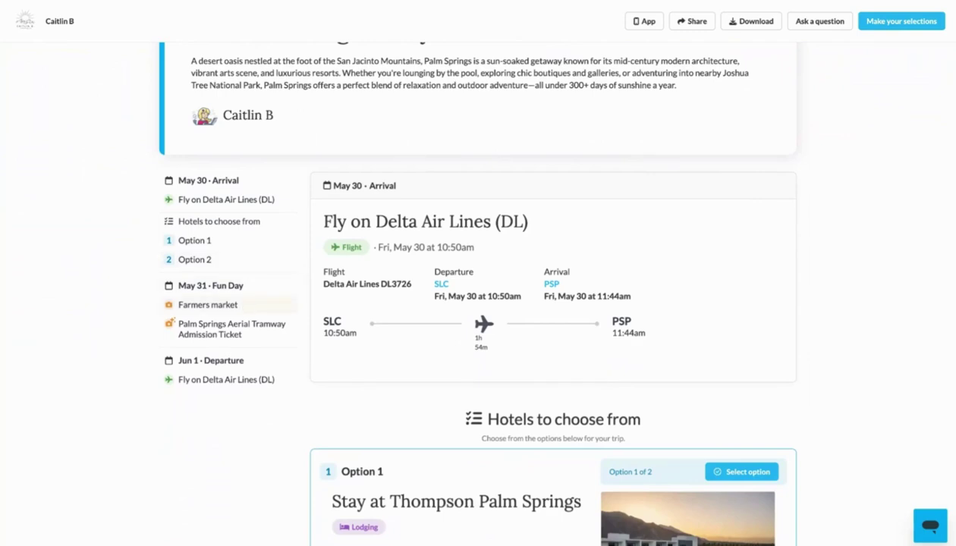
scroll(408, 363, "down", 5)
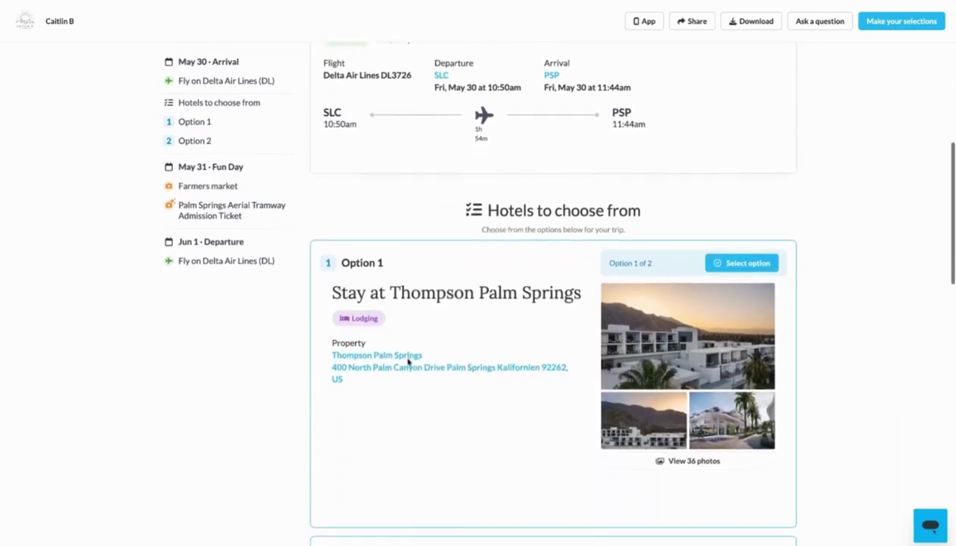
scroll(553, 296, "down", 2)
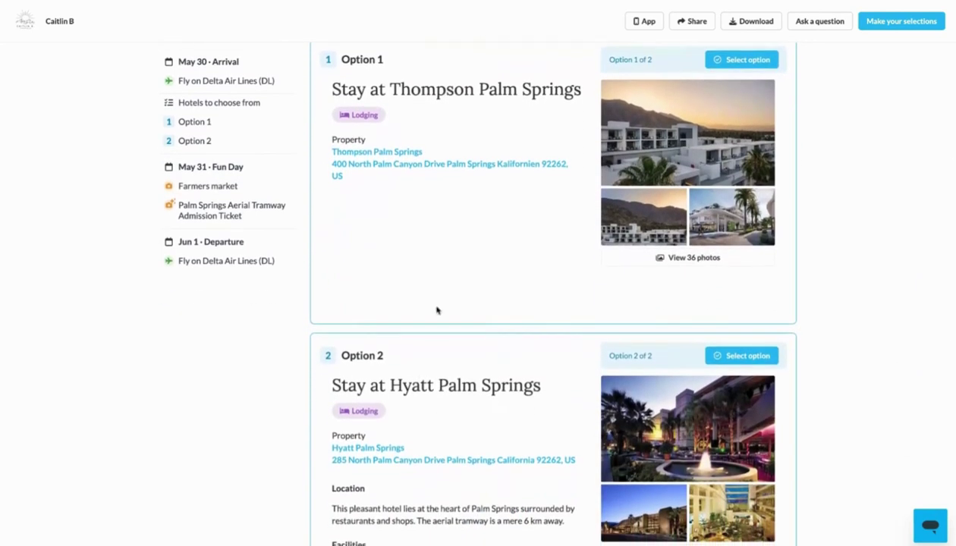
left_click(733, 362)
scroll(733, 364, "down", 8)
scroll(553, 303, "down", 4)
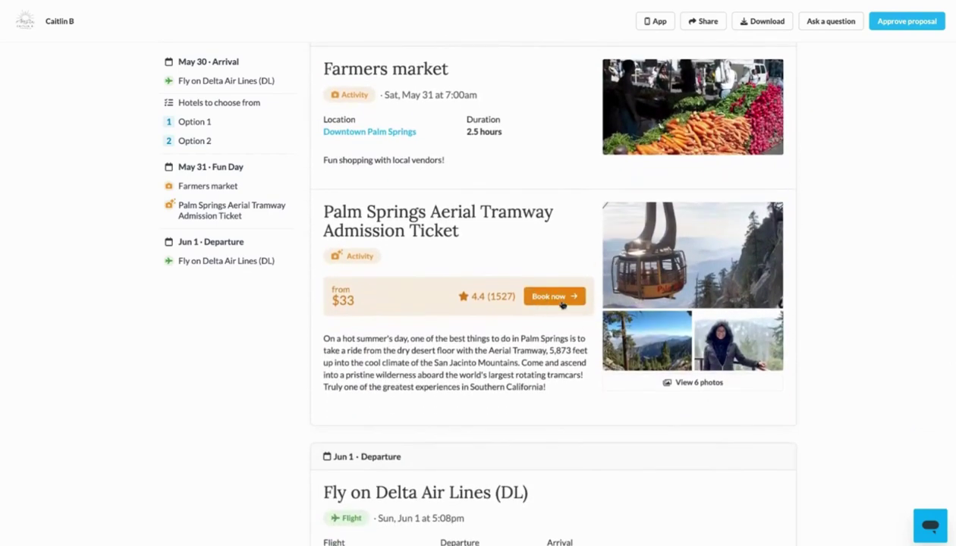
scroll(607, 371, "down", 3)
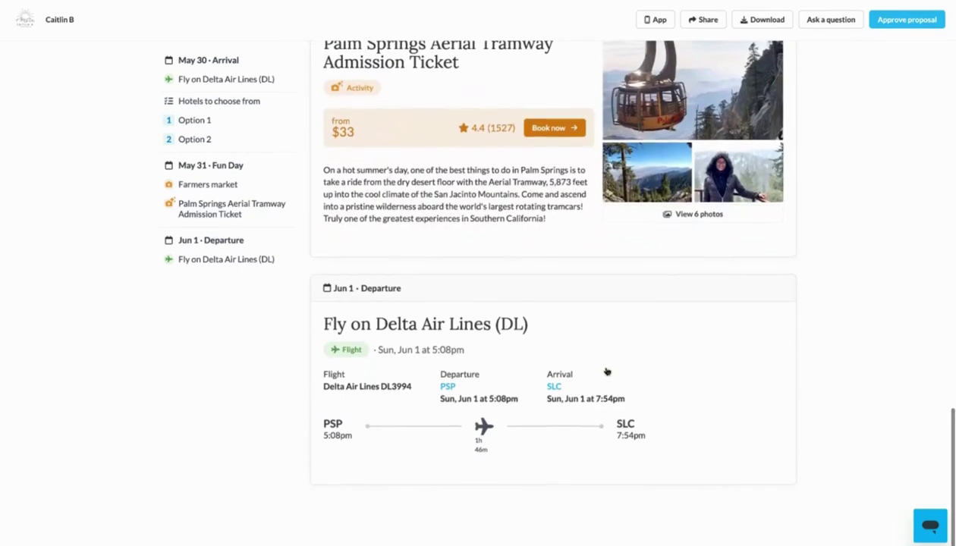
scroll(553, 304, "up", 12)
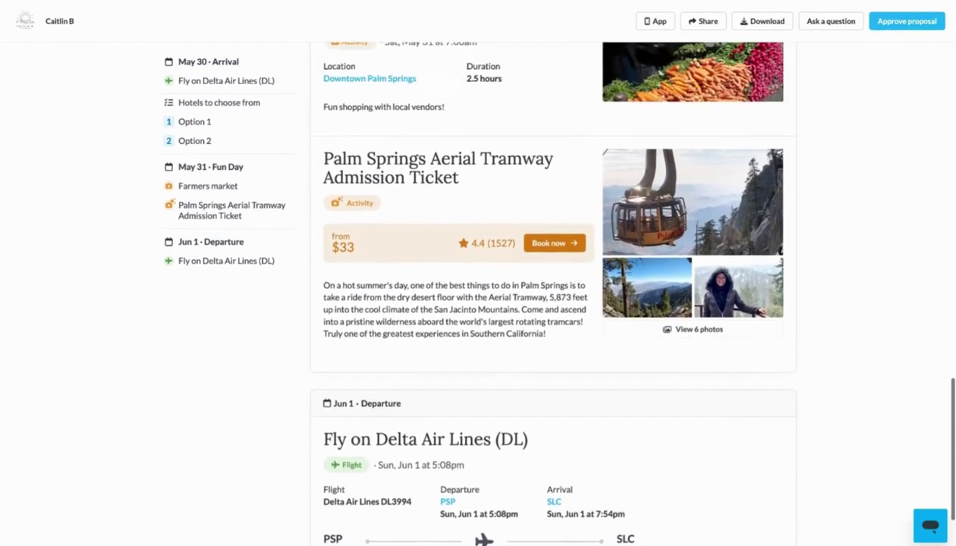
scroll(553, 303, "up", 4)
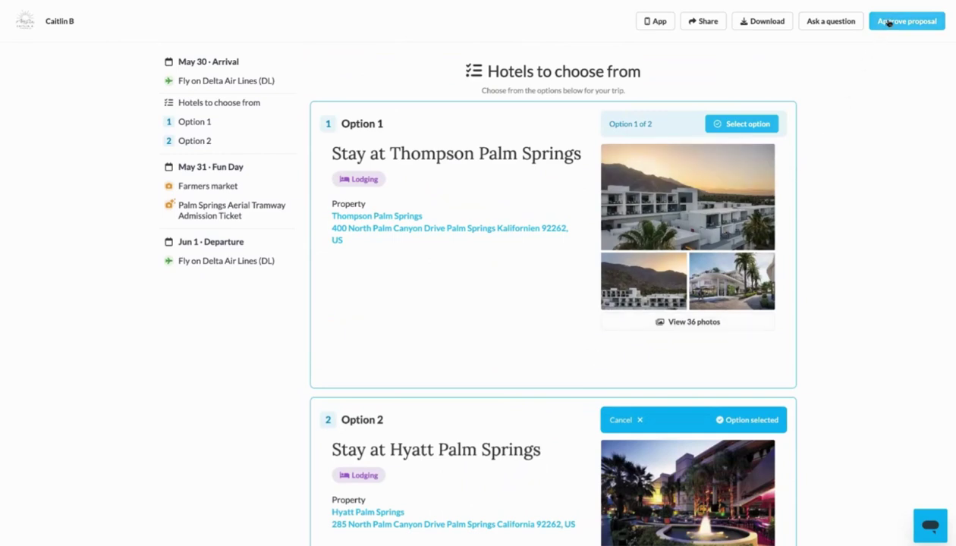
- Approve the desert getaway proposal with the Hyatt hotel option chosen
left_click(890, 23)
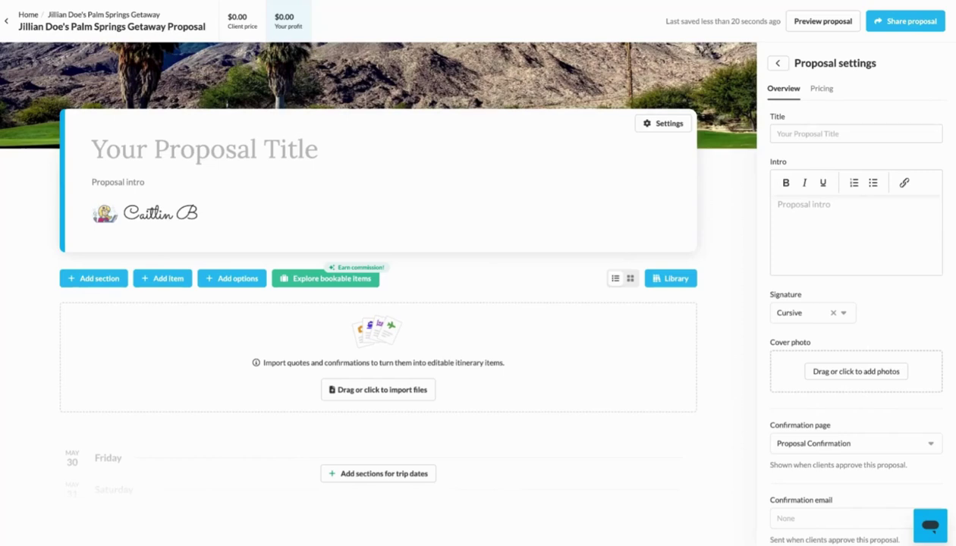
- Add a Cruise item searching Carnival Cruise Line's Carnival Radiance, with the departure calendar on May 2025
left_click(165, 286)
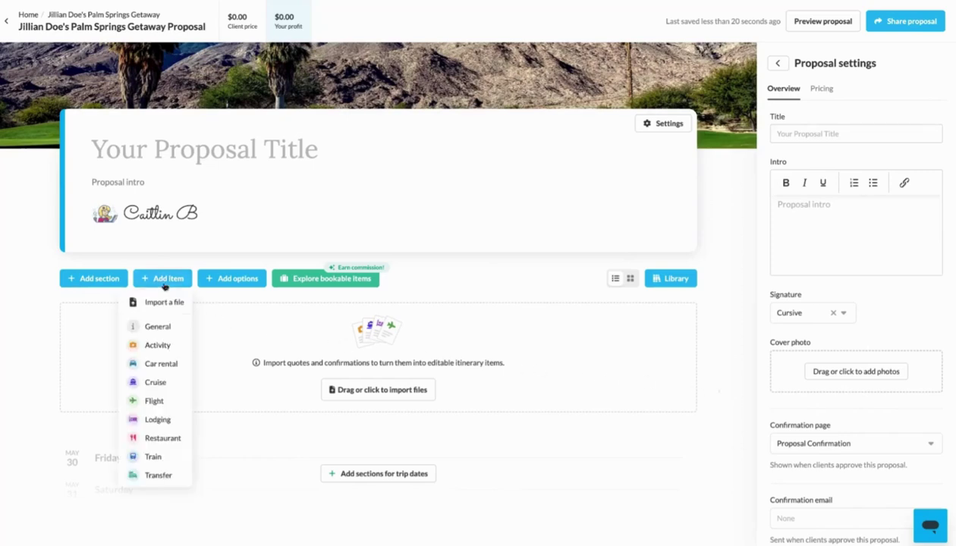
left_click(156, 382)
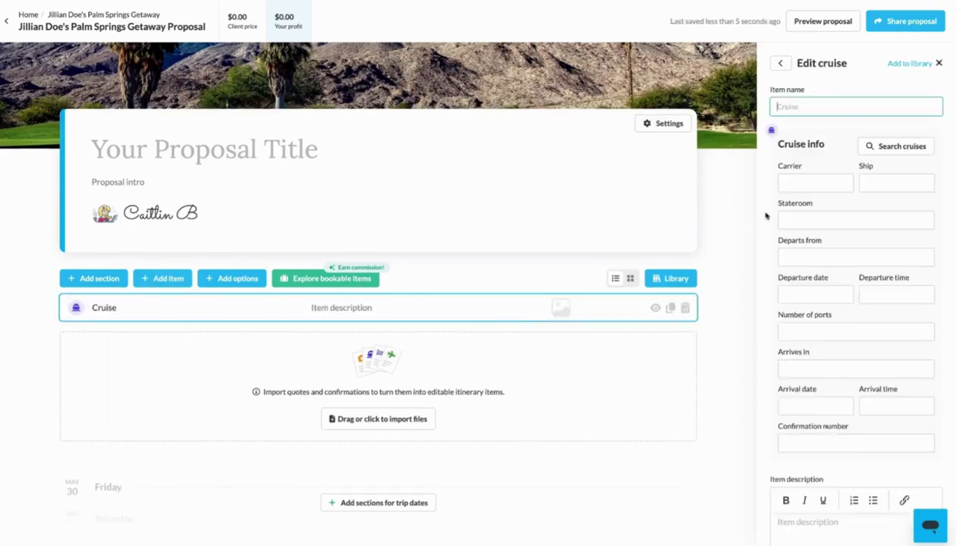
left_click(885, 152)
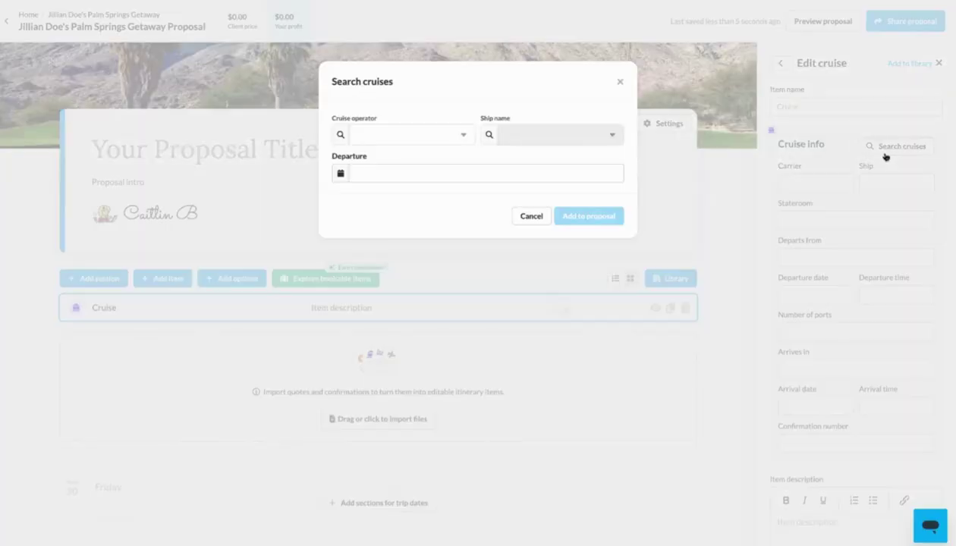
left_click(450, 143)
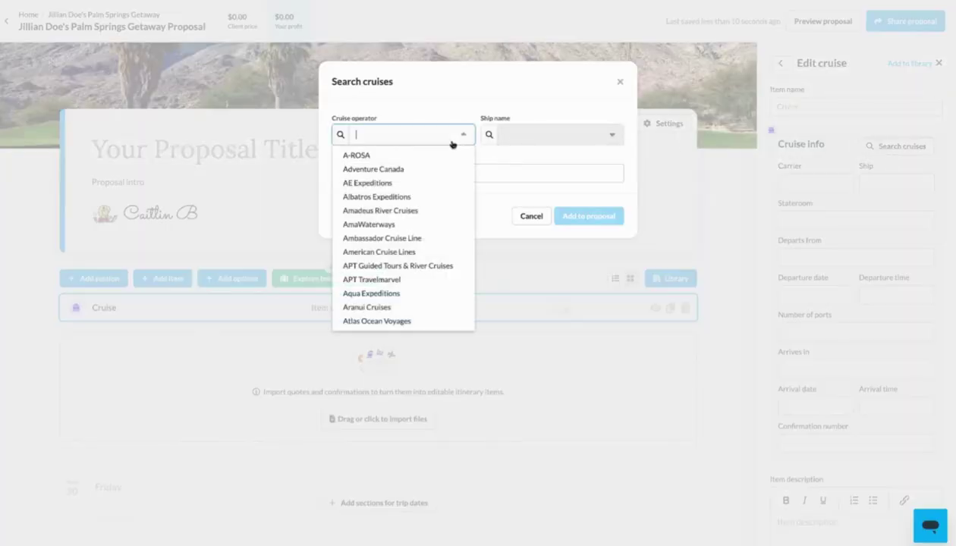
type("car")
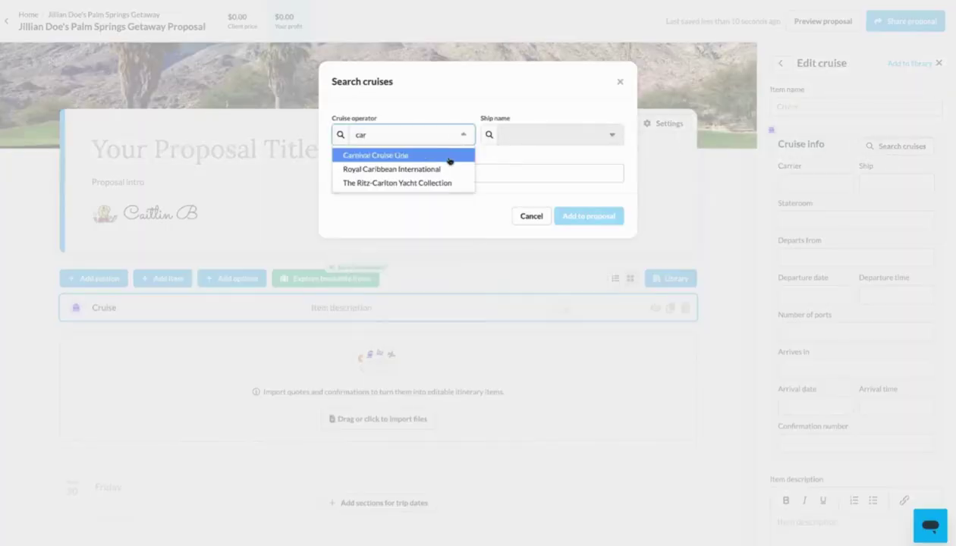
left_click(445, 159)
left_click(540, 138)
scroll(562, 241, "down", 5)
left_click(562, 306)
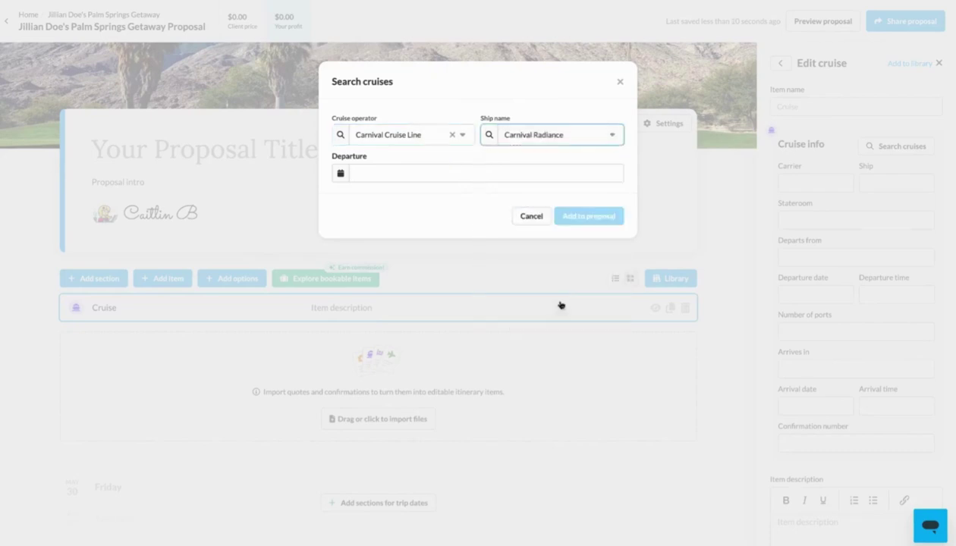
left_click(433, 173)
left_click(454, 202)
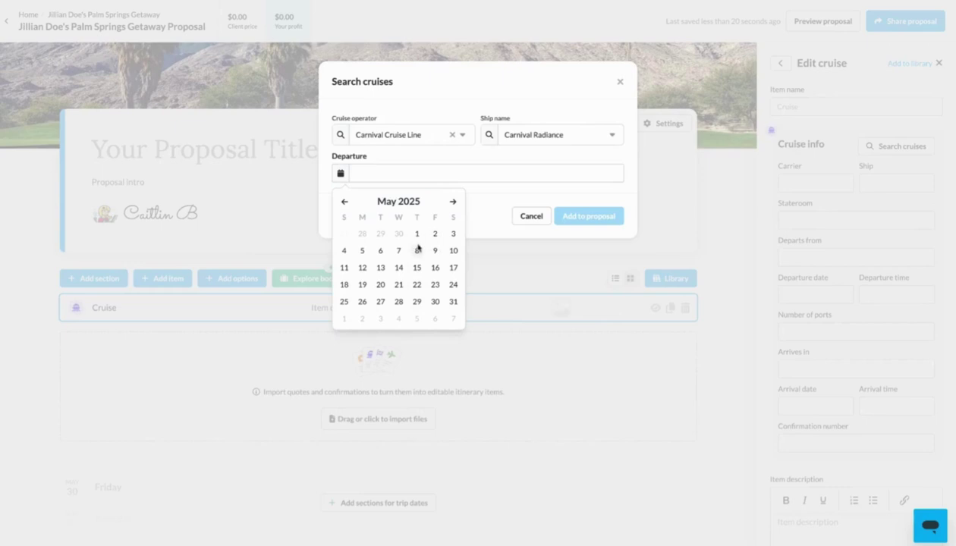
- Add the Carnival Radiance cruise departing 5 May 2025, with ship details and daily ports for May 5–9
left_click(370, 252)
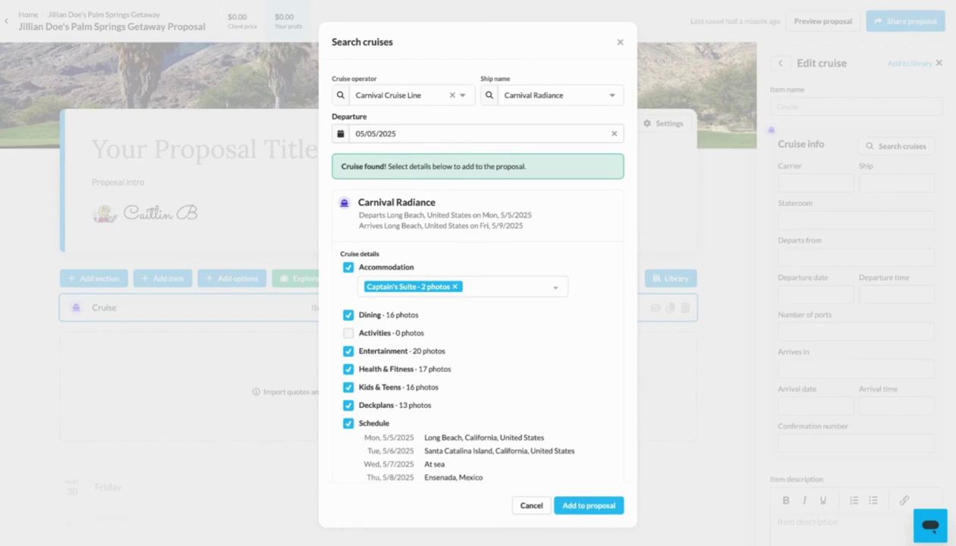
scroll(546, 281, "down", 2)
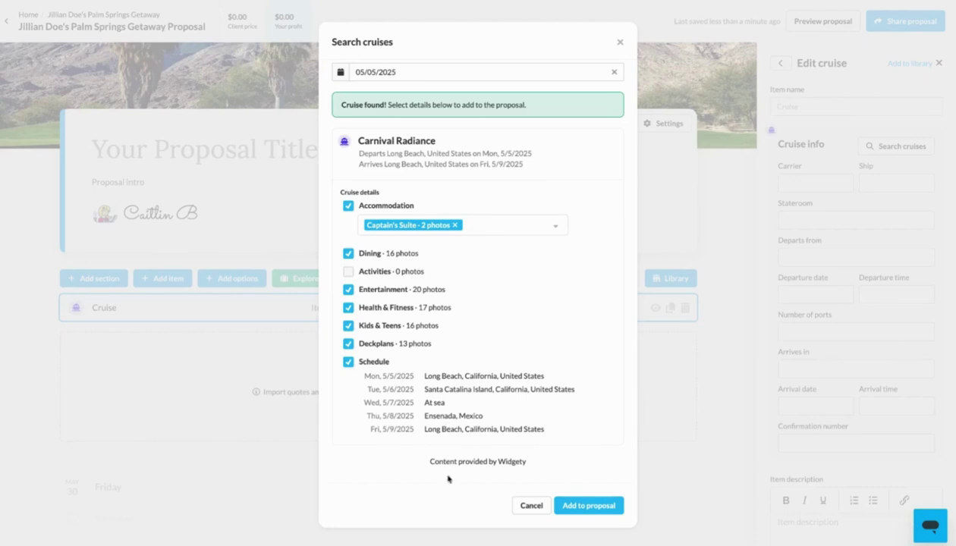
left_click(595, 511)
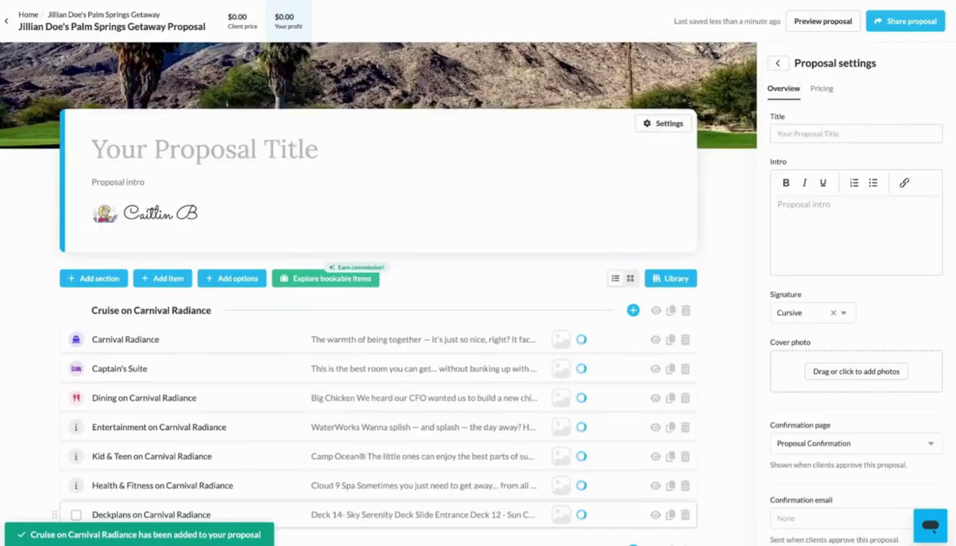
scroll(372, 304, "down", 5)
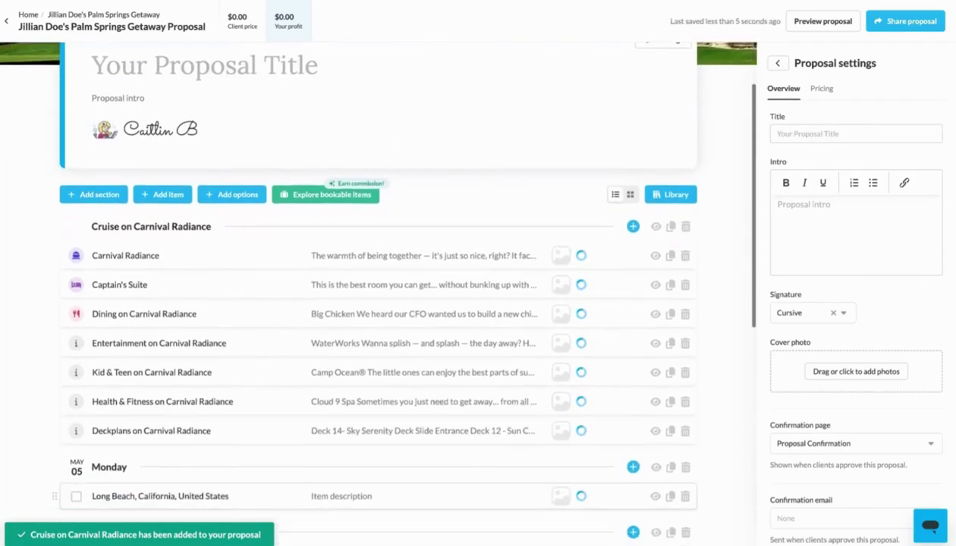
scroll(372, 303, "down", 3)
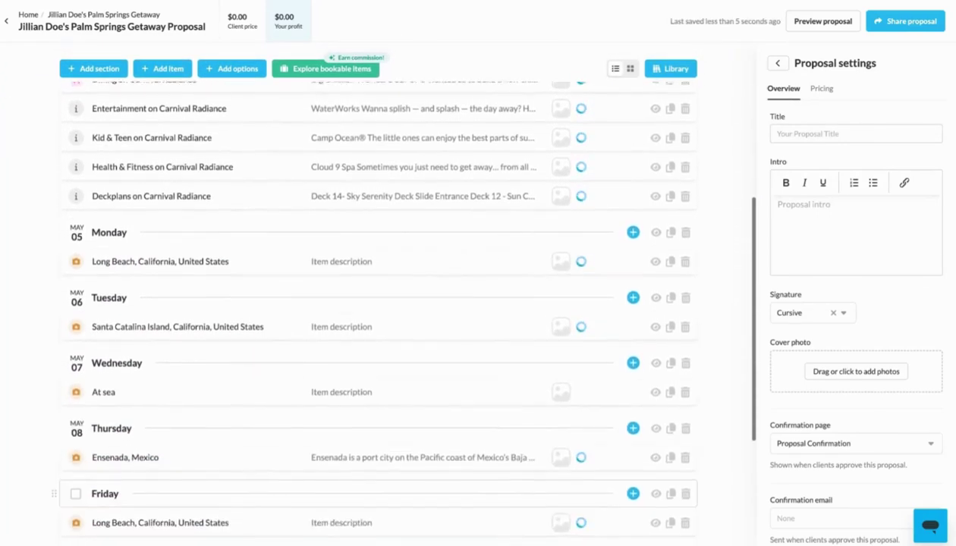
scroll(372, 304, "down", 4)
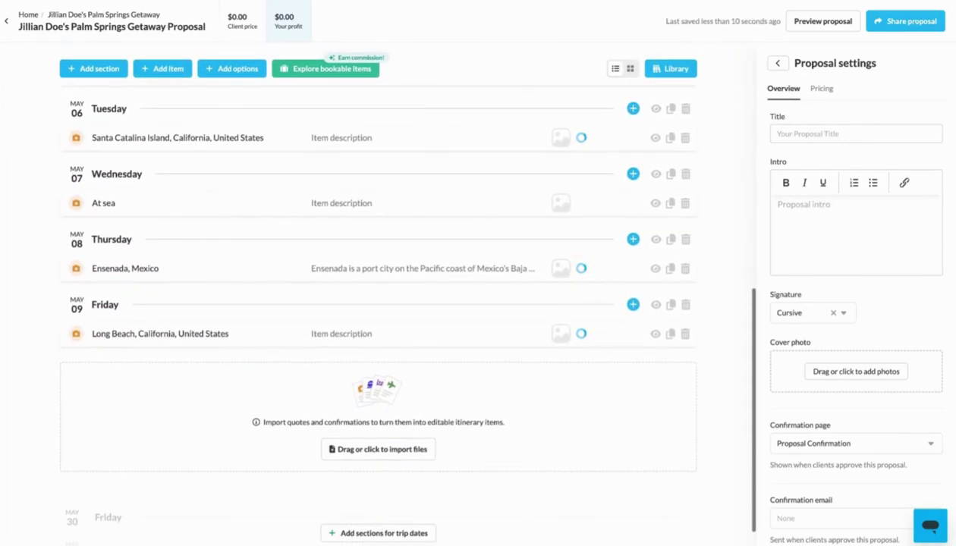